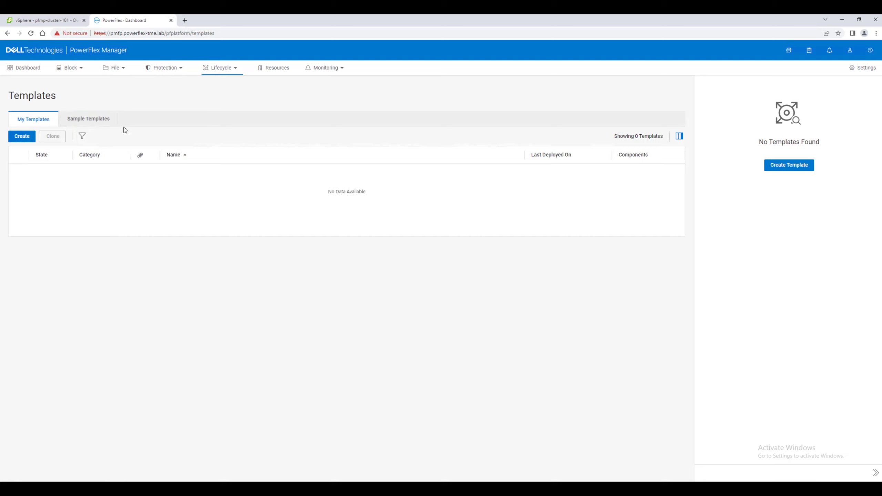
From the sample templates, start a storage template clone named TME-Storage-LACP-with-SDT
left_click(101, 122)
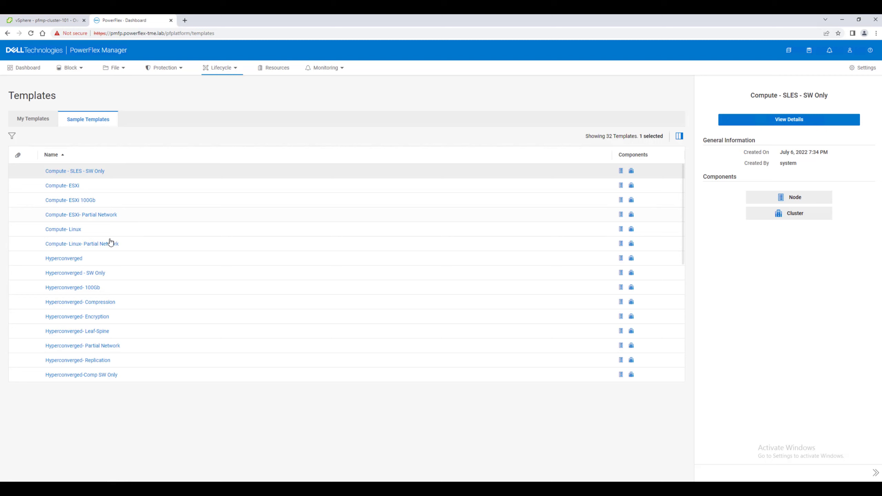
scroll(111, 244, "down", 7)
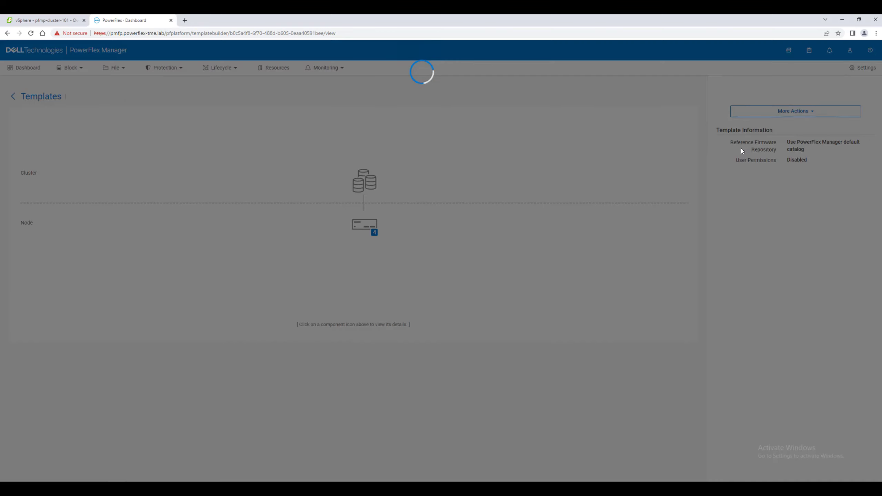
left_click(386, 195)
left_click(270, 218)
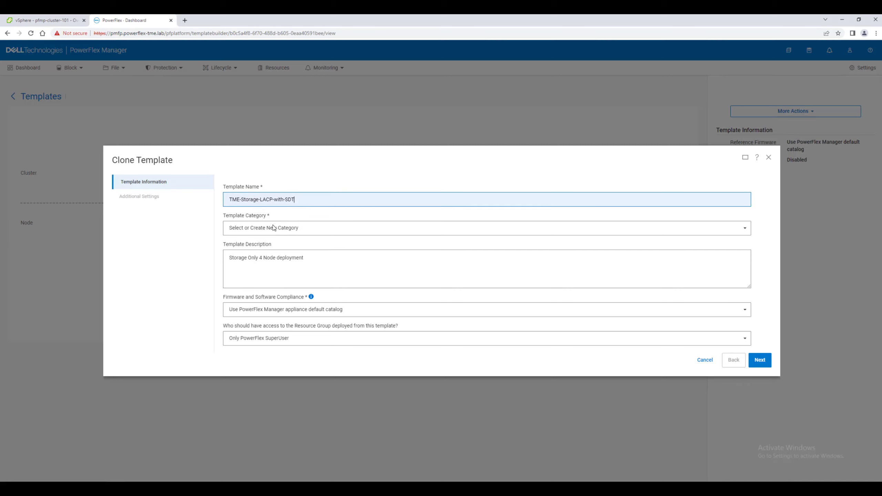
Put the clone in new category MG-Storage and add 'with SDT' to its description
left_click(267, 228)
left_click(267, 261)
left_click(263, 240)
left_click(271, 255)
left_click(335, 267)
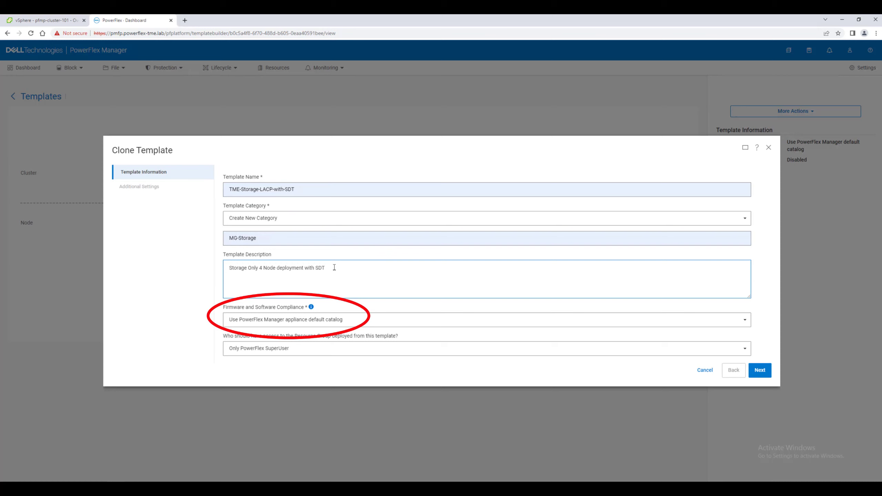
left_click(764, 371)
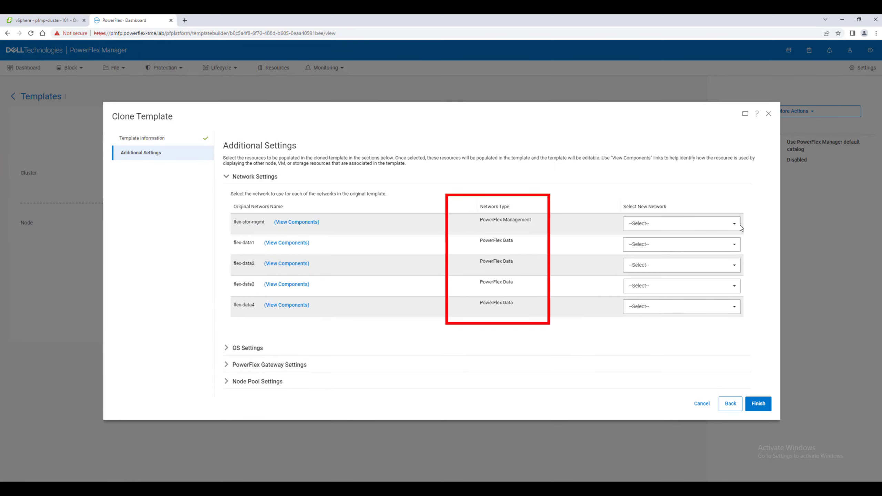
Map flex-stor-mgmt to flex-mgmt and flex-data1–4 to their matching networks
left_click(735, 224)
left_click(670, 261)
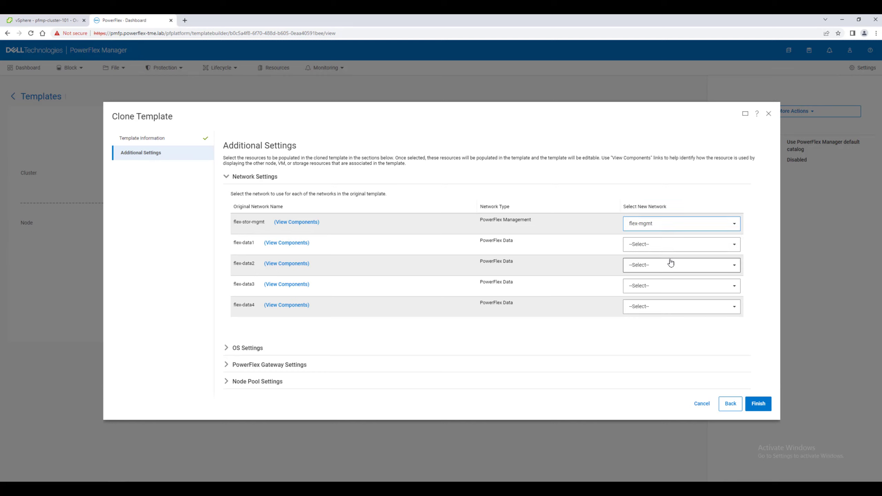
left_click(669, 246)
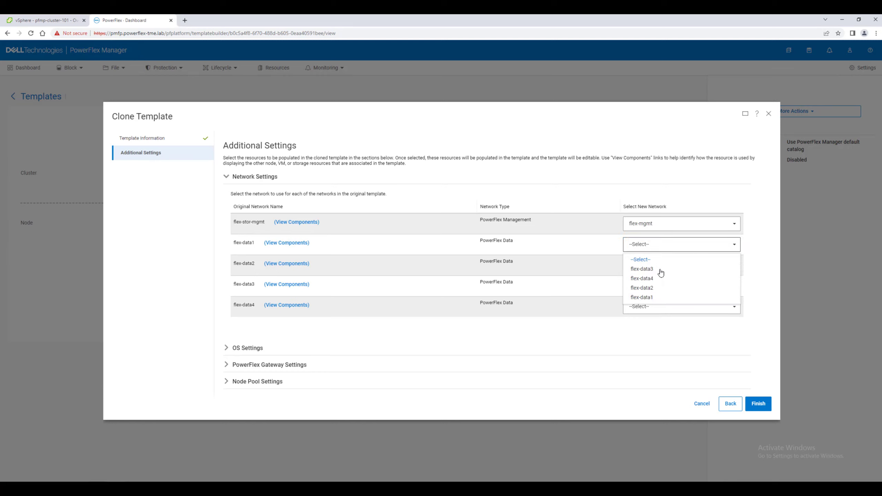
left_click(653, 297)
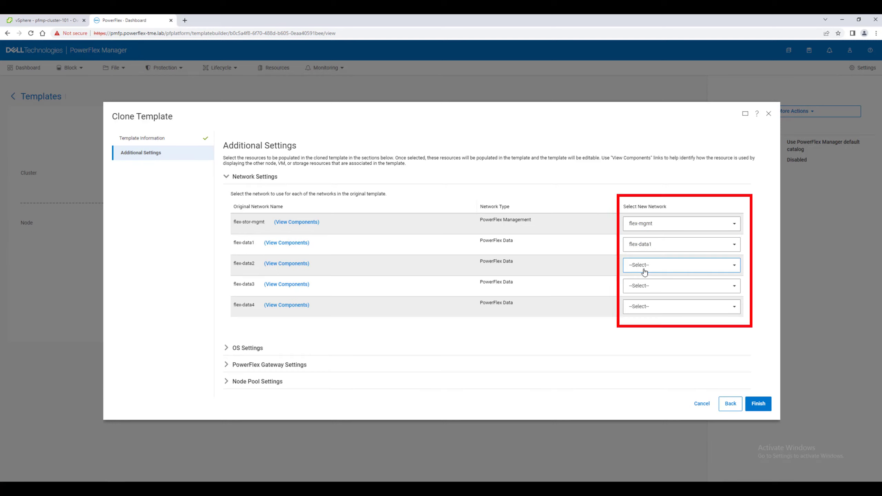
left_click(644, 271)
left_click(648, 310)
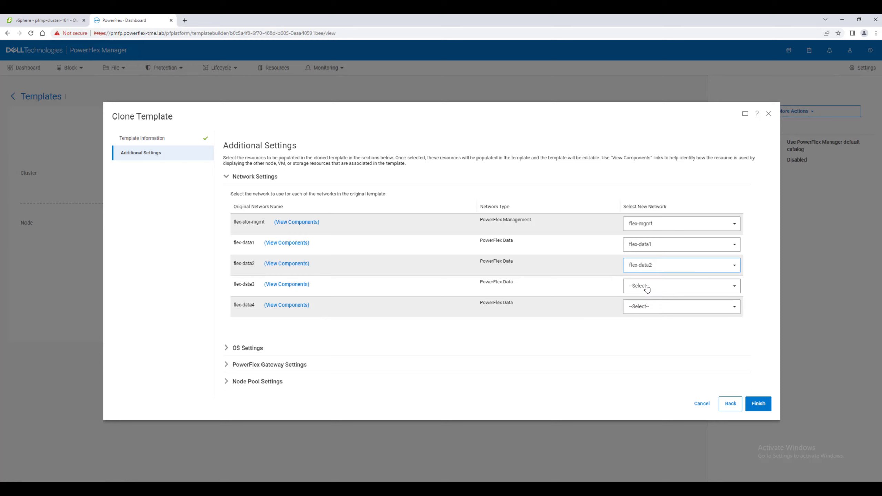
left_click(647, 288)
left_click(649, 311)
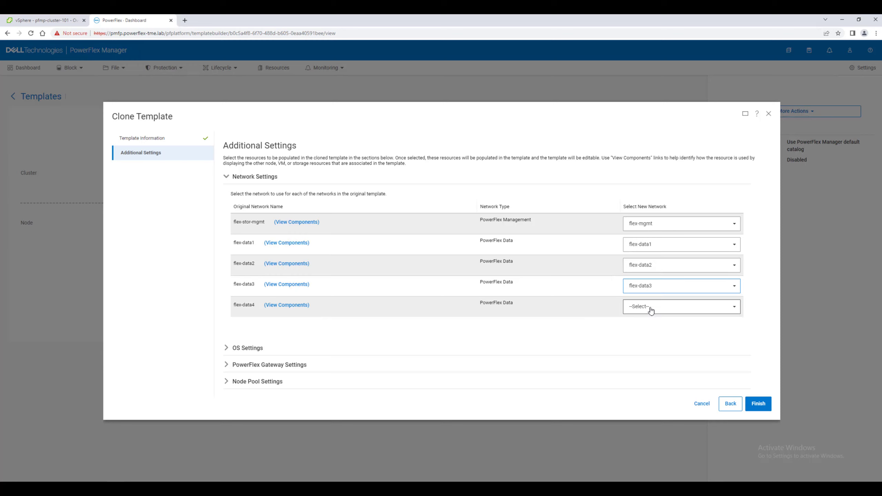
left_click(650, 311)
left_click(652, 341)
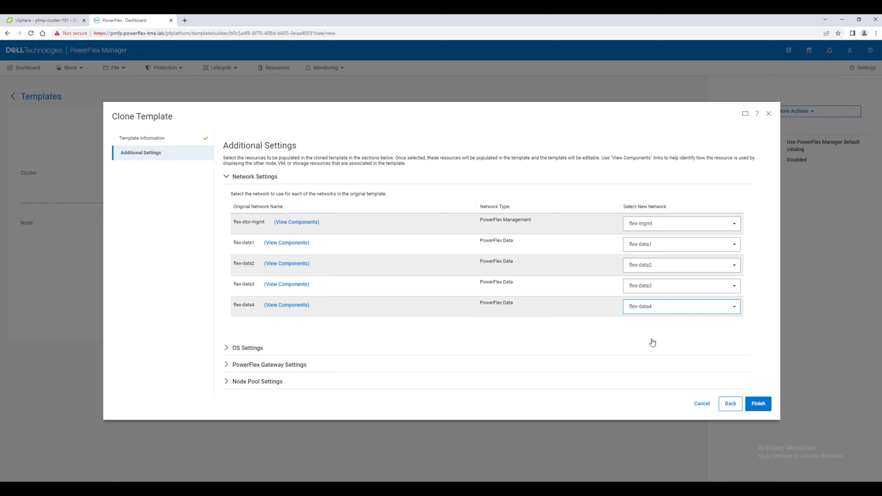
Use the Linux Root Password credential and SLES 15.3 Image repository for the OS
left_click(227, 348)
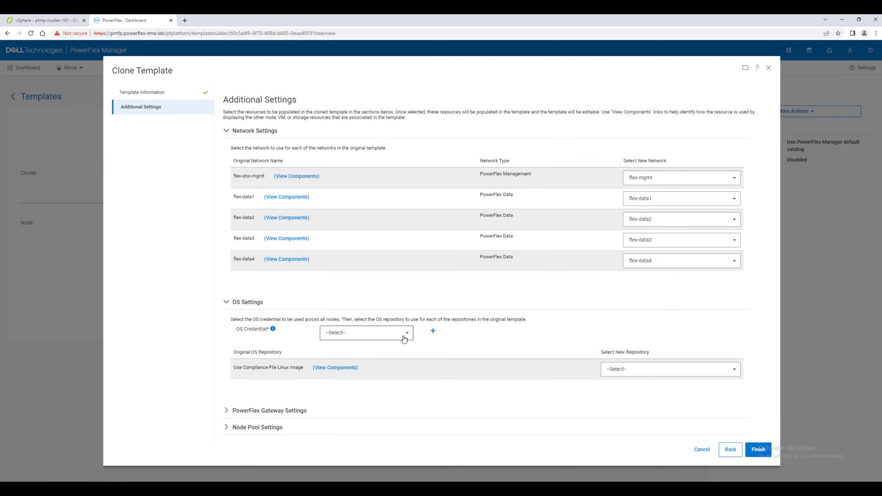
left_click(404, 339)
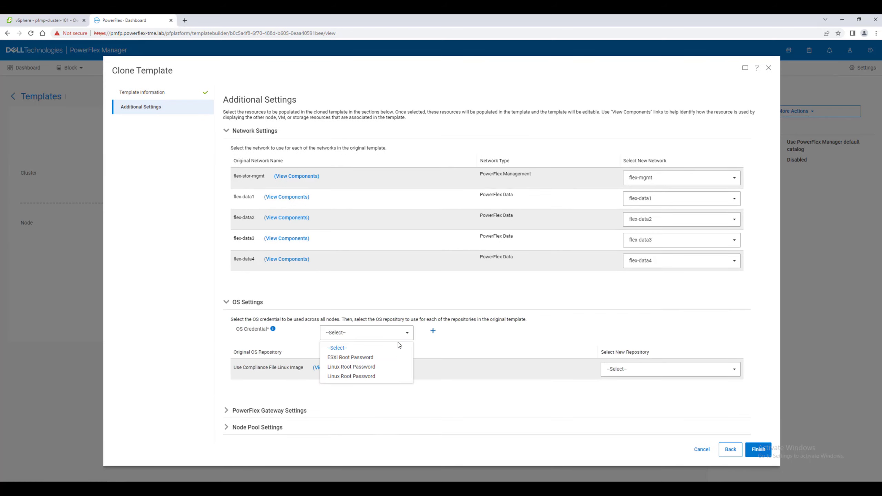
left_click(375, 367)
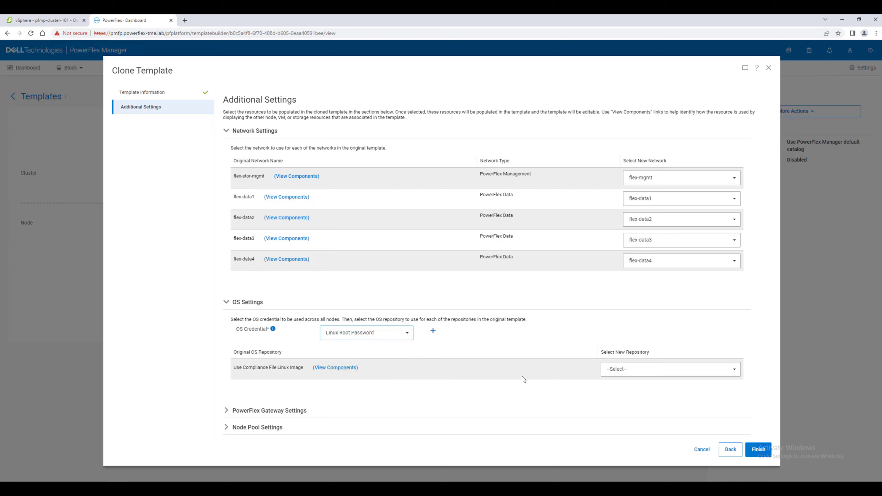
left_click(637, 372)
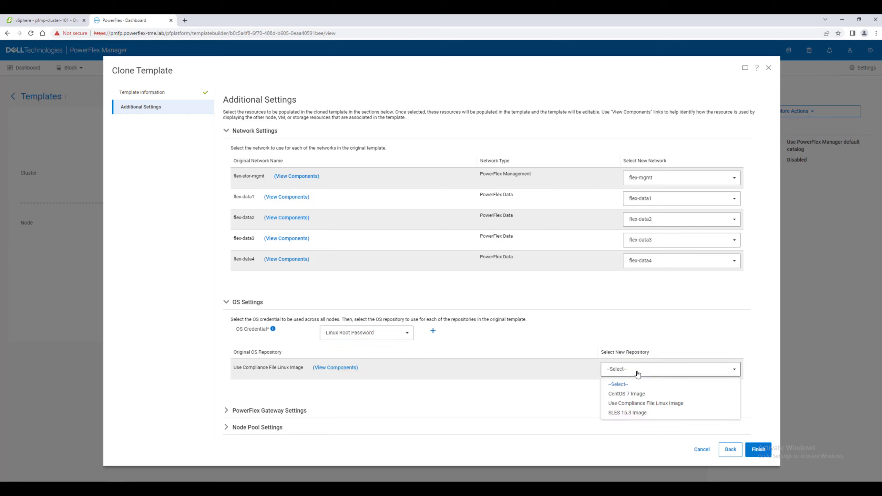
left_click(640, 413)
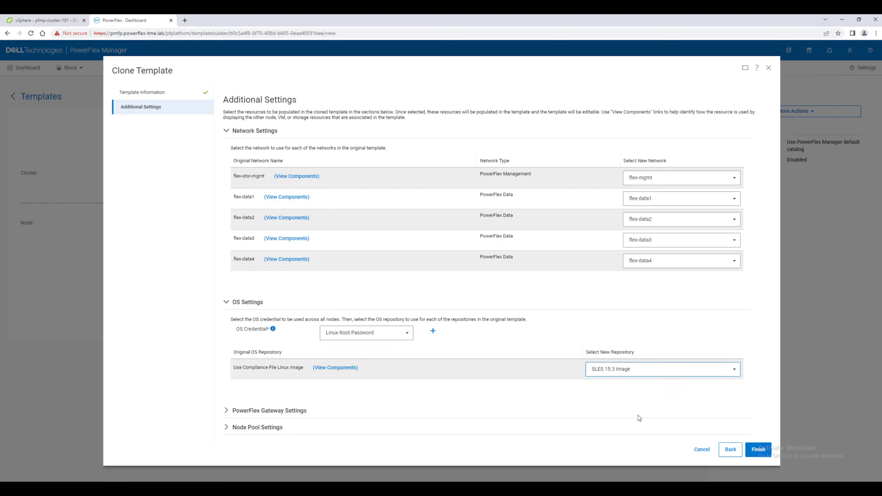
Target block-legacy-gateway as the PowerFlex gateway and use the Global node pool
left_click(227, 411)
scroll(227, 413, "down", 2)
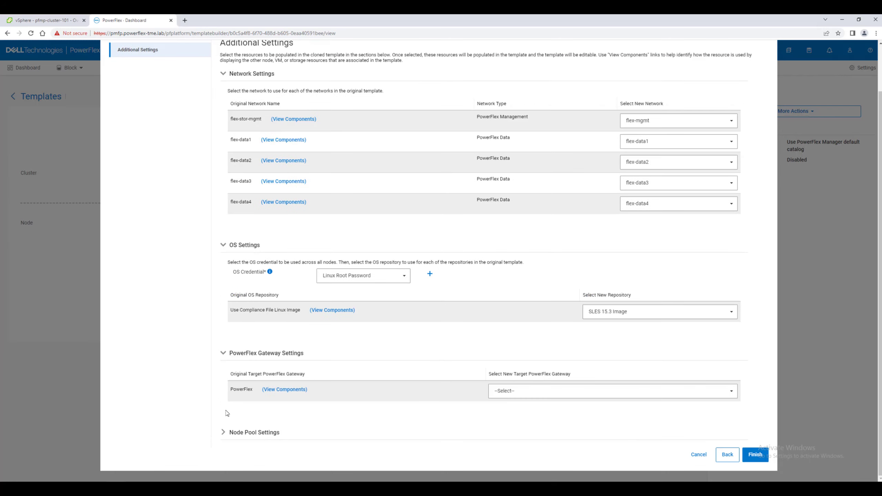
left_click(534, 398)
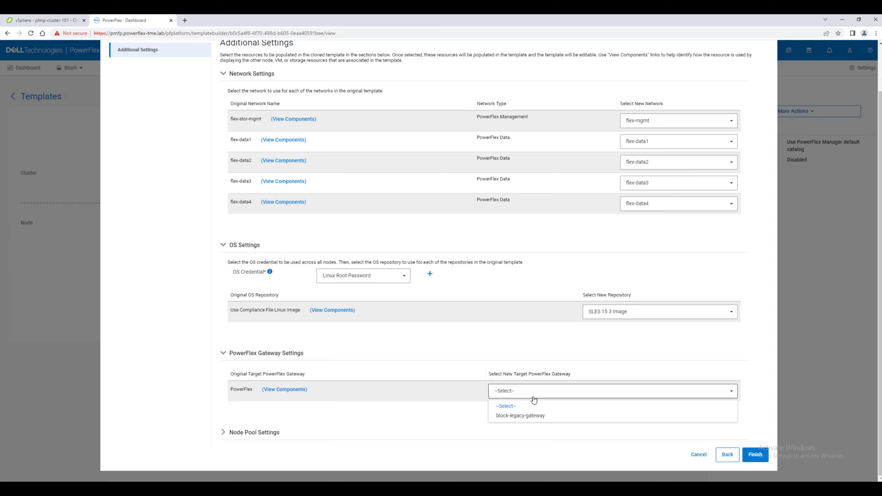
left_click(523, 416)
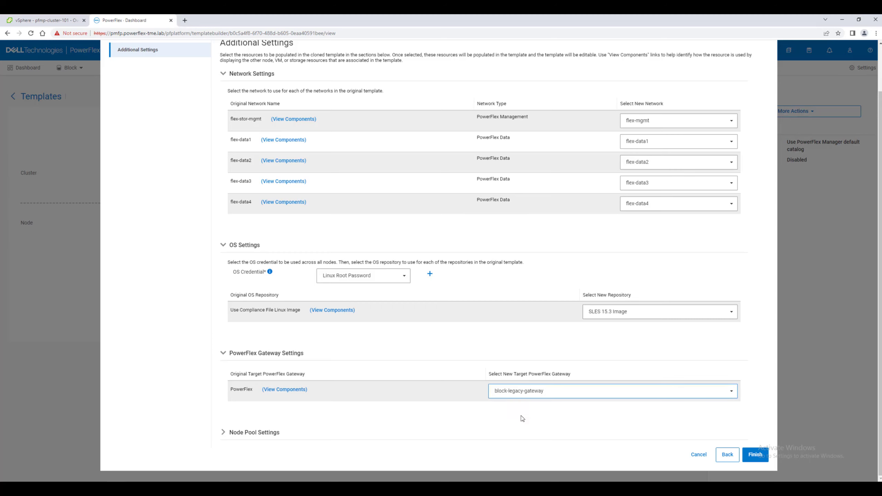
left_click(222, 433)
scroll(223, 434, "down", 2)
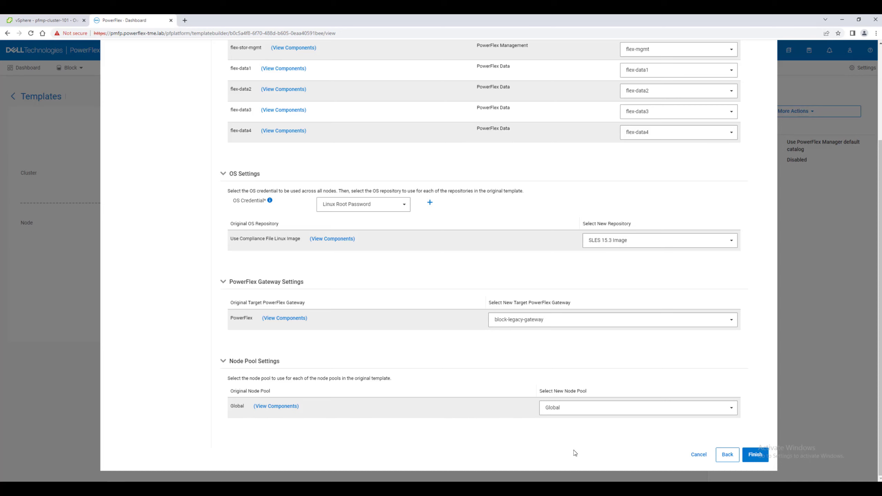
Finish the clone and set the storage-only node to auto-generate host names prefixed 'powerflex-'
left_click(754, 456)
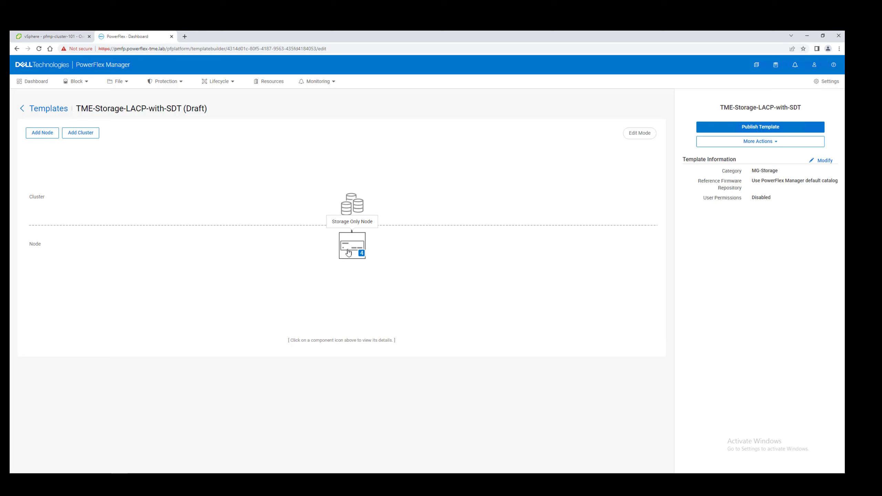
left_click(349, 253)
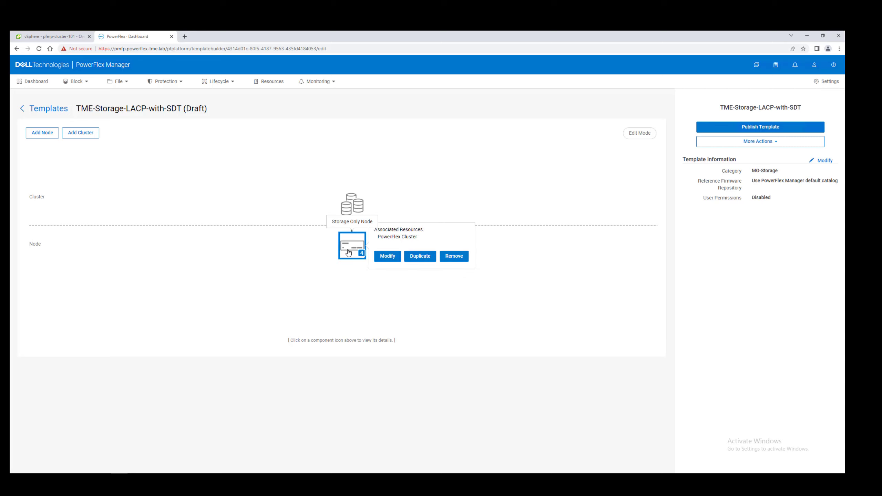
left_click(391, 261)
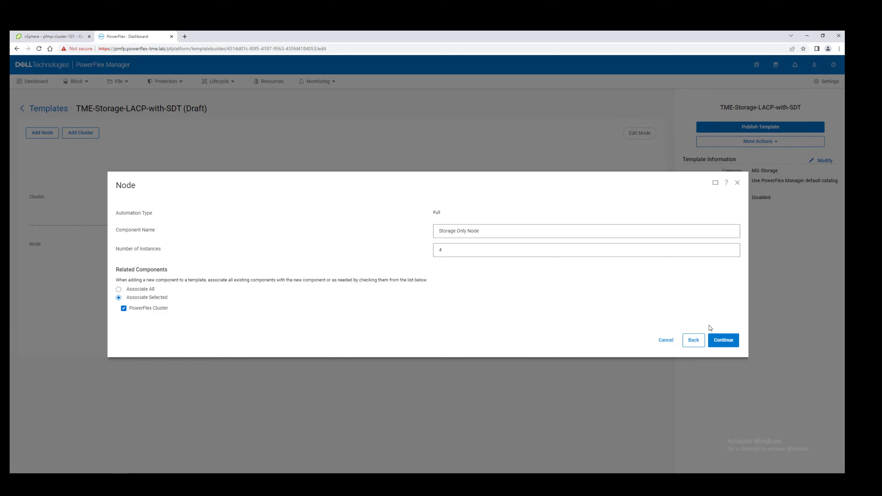
left_click(724, 341)
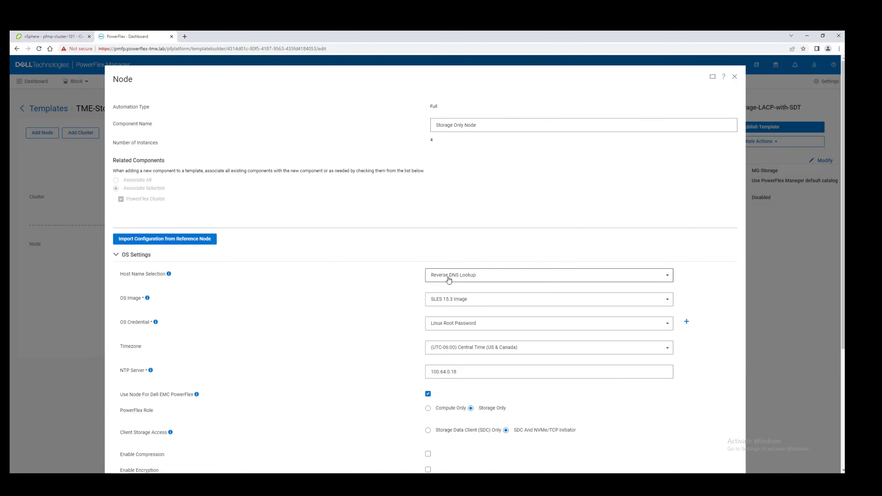
left_click(449, 280)
left_click(441, 288)
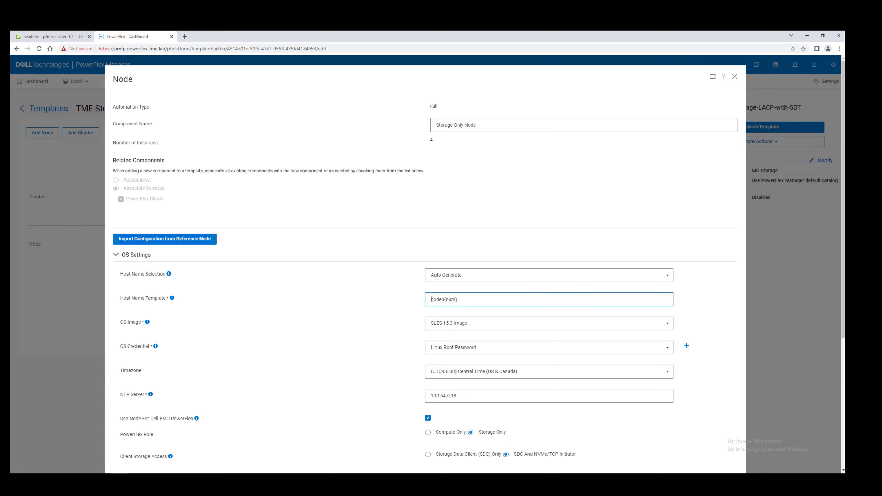
type("powerflex-")
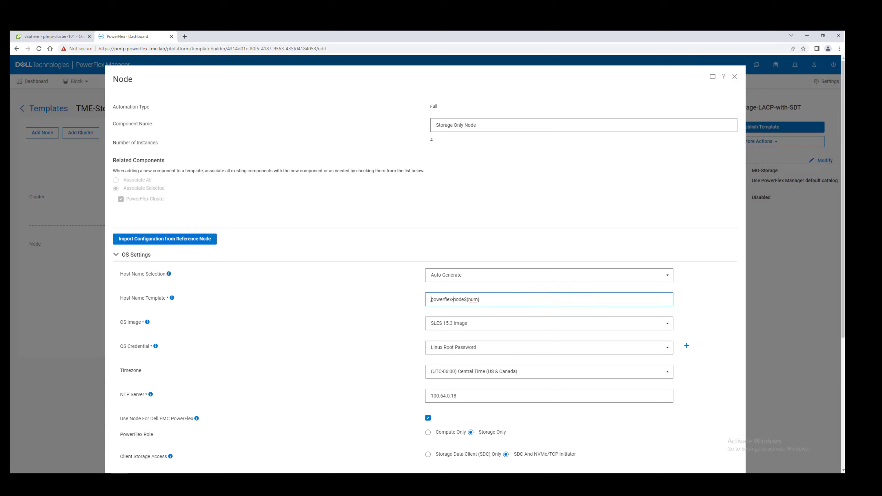
Set the node's timezone to Eastern Time and paste in the new NTP server address
left_click(445, 355)
left_click(425, 396)
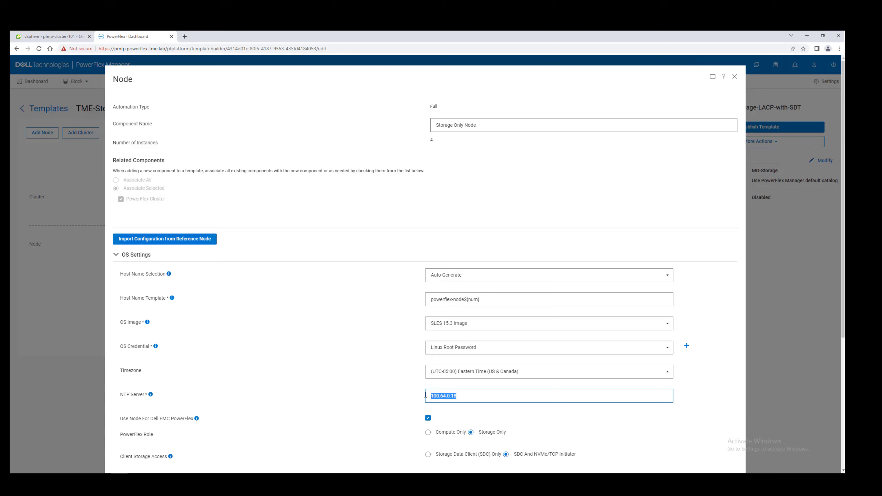
type("172.93.15.22")
scroll(497, 417, "down", 4)
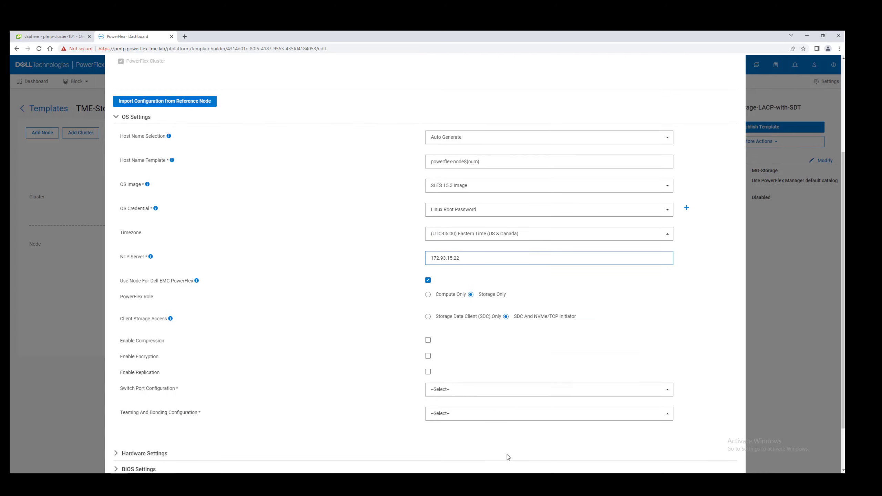
Use an LACP port channel for switch ports with Mode 4 (IEEE 802.3ad) bonding
left_click(474, 391)
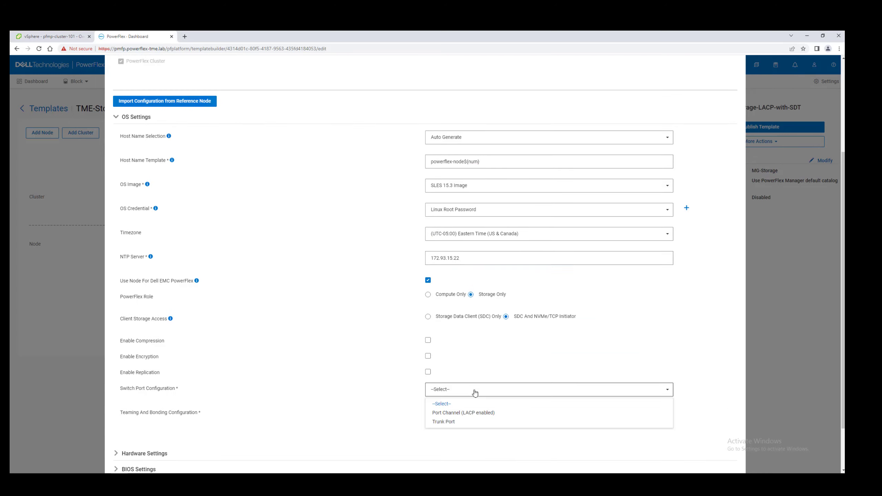
left_click(467, 413)
left_click(468, 416)
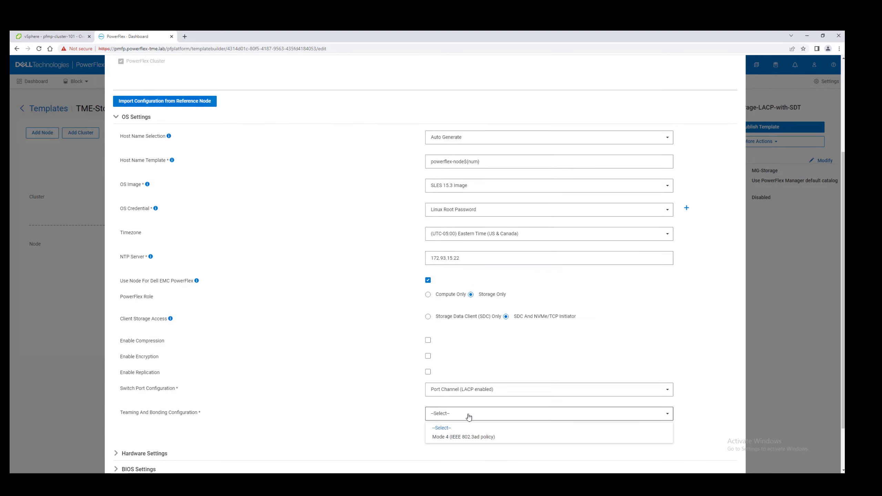
left_click(469, 437)
scroll(471, 440, "down", 2)
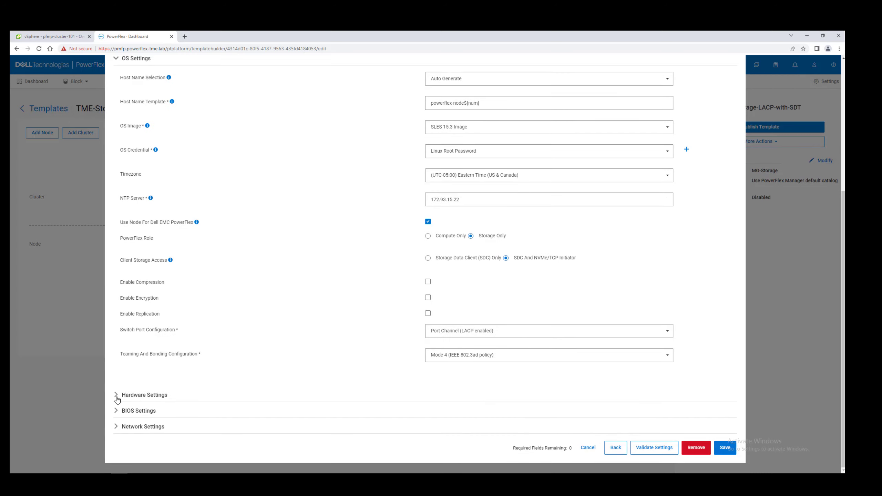
Expand the node's Hardware, BIOS and Network Settings sections
left_click(139, 395)
scroll(331, 375, "down", 1)
scroll(336, 372, "down", 1)
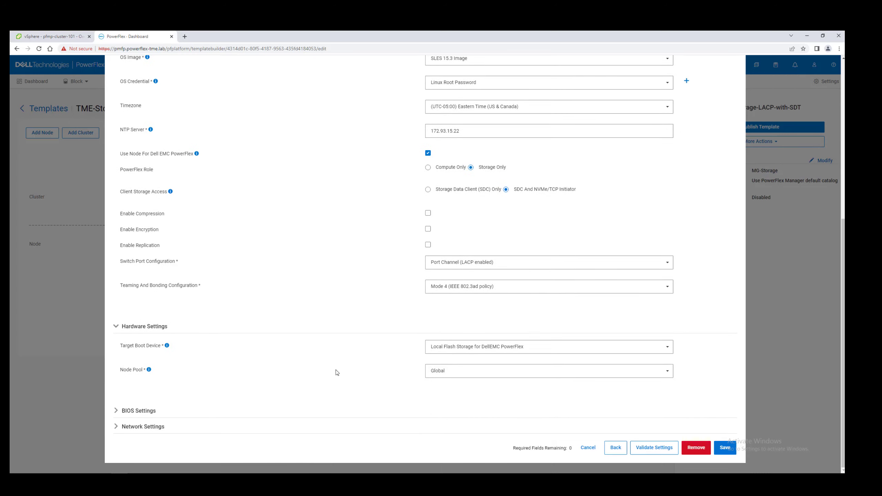
left_click(116, 410)
scroll(299, 390, "down", 5)
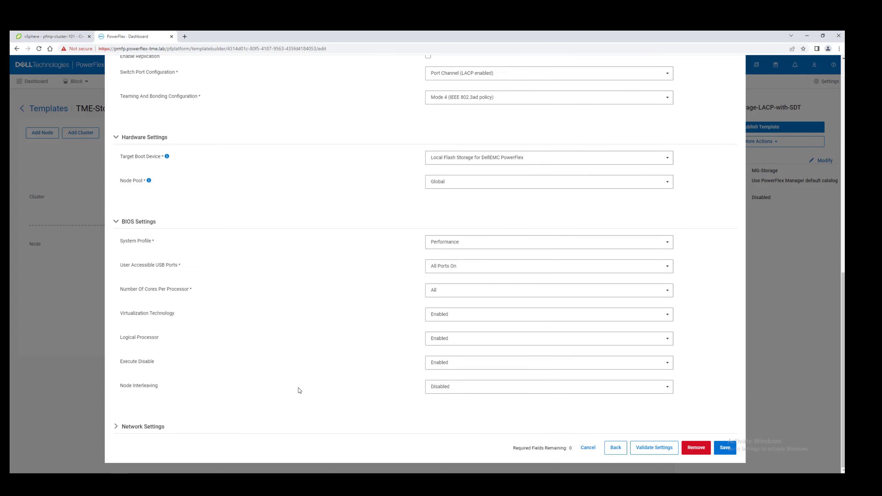
left_click(120, 426)
scroll(330, 418, "down", 3)
scroll(332, 418, "down", 5)
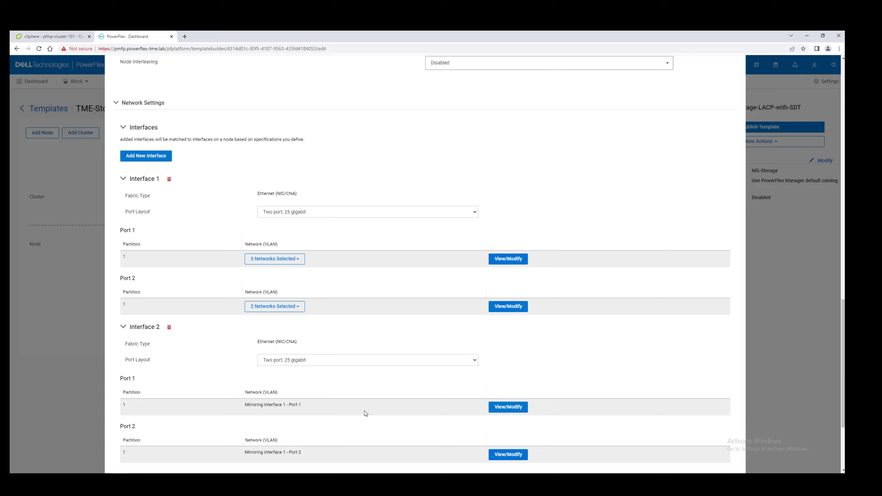
Review the networks carried by ports 1 and 2, then save the node settings
left_click(298, 259)
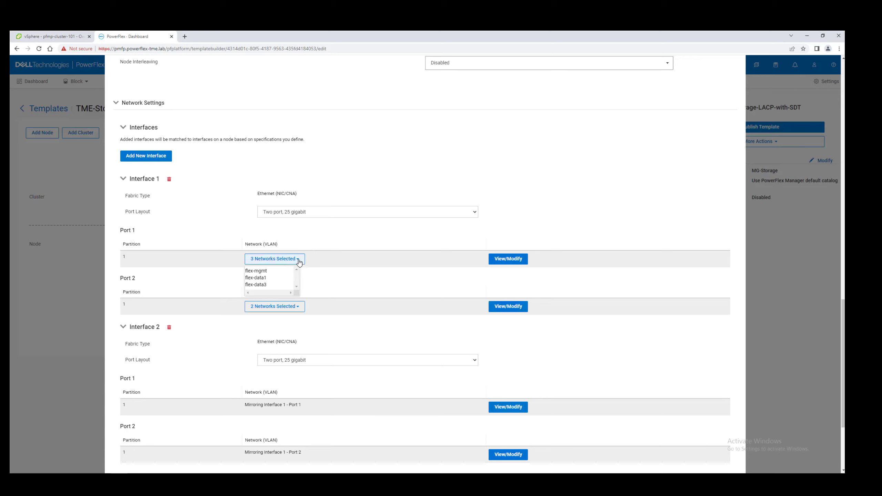
left_click(366, 267)
left_click(295, 307)
left_click(361, 306)
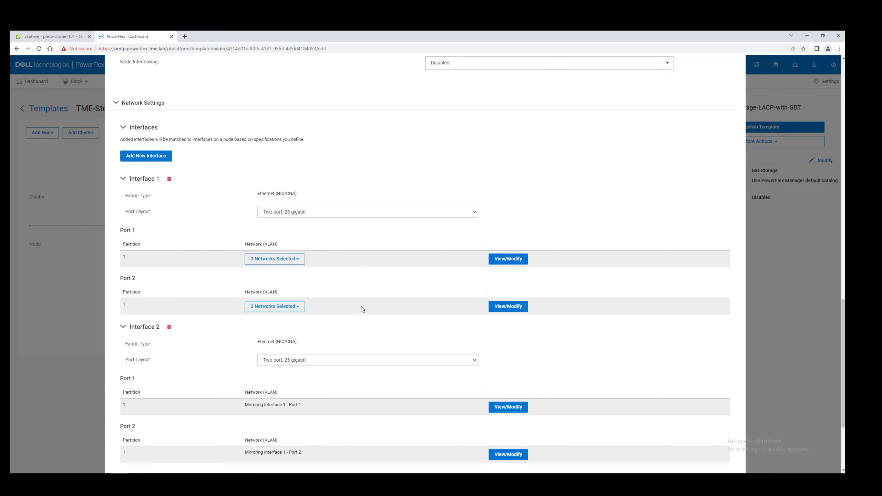
scroll(362, 317, "down", 5)
left_click(725, 449)
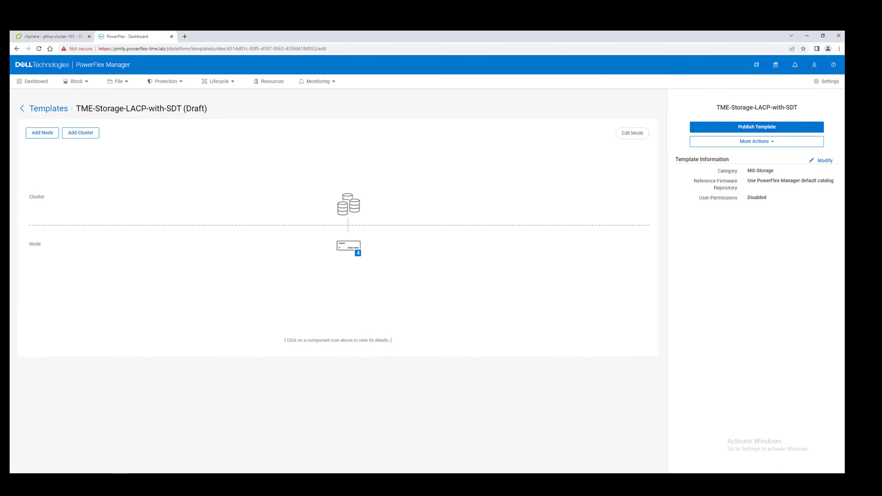
Publish the template and start a deployment named 'Storage-only with SDT' with a description
left_click(775, 128)
left_click(478, 282)
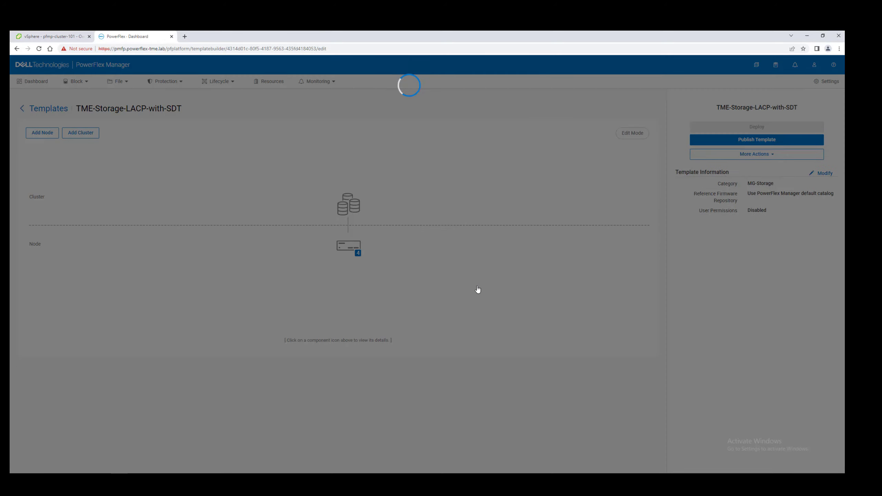
left_click(763, 128)
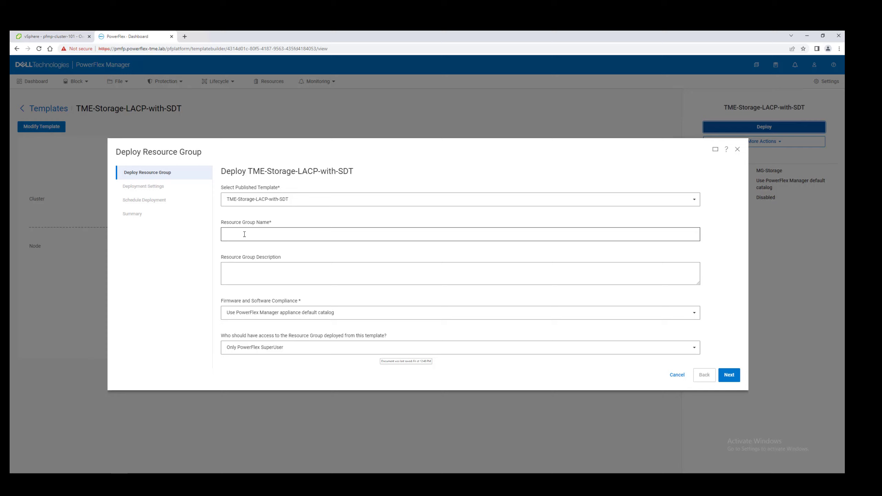
type("Storage-only with SDT")
key("Tab")
type("Storage-only with SDT")
Accept the deployment settings, schedule it to Deploy Now, and finish at the summary
left_click(729, 374)
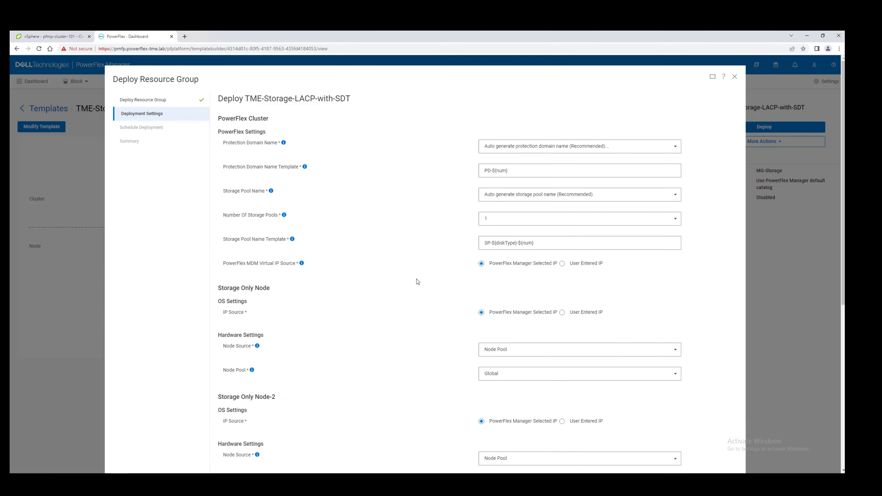
scroll(422, 278, "down", 10)
left_click(727, 450)
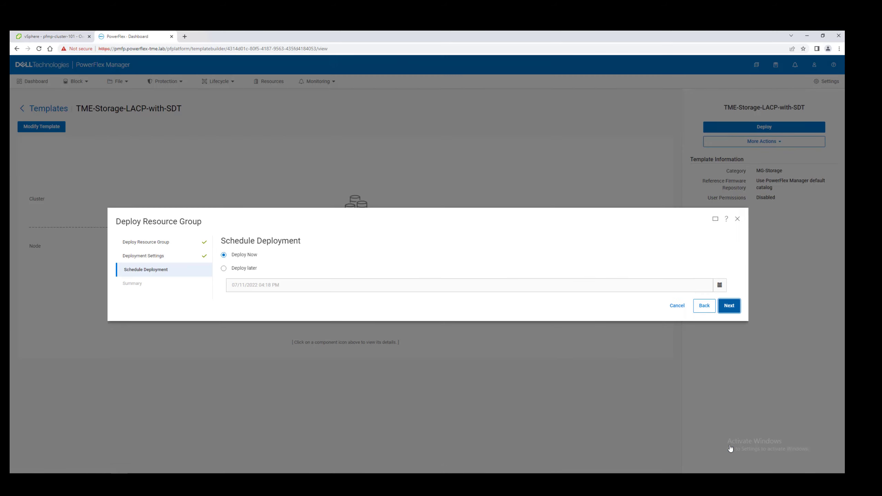
left_click(729, 306)
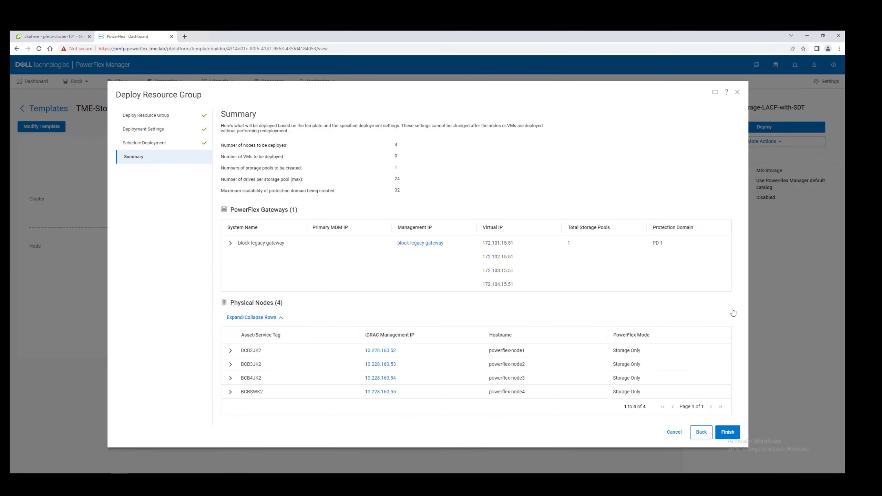
left_click(731, 434)
Confirm the deployment and monitor the running jobs until it completes
left_click(479, 282)
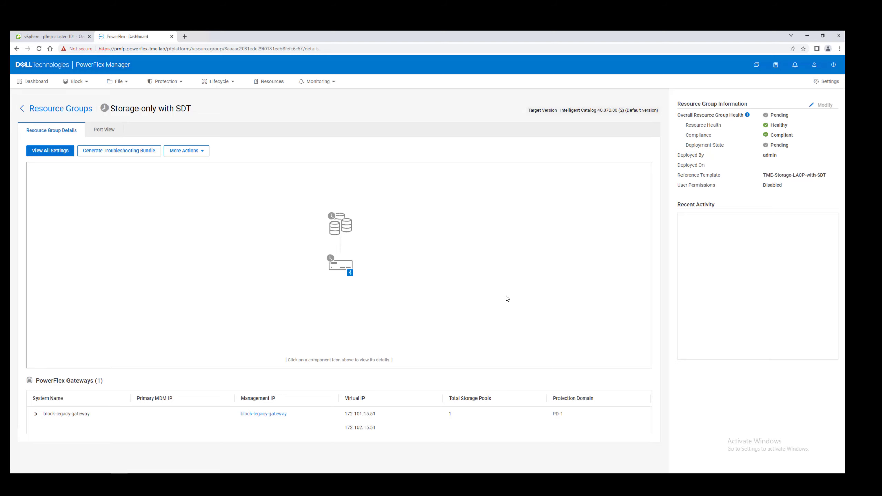
left_click(758, 65)
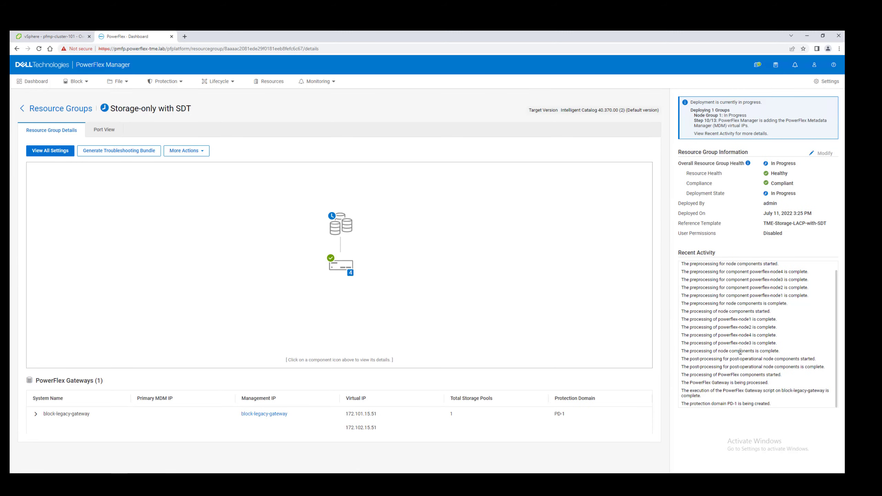
scroll(767, 354, "down", 2)
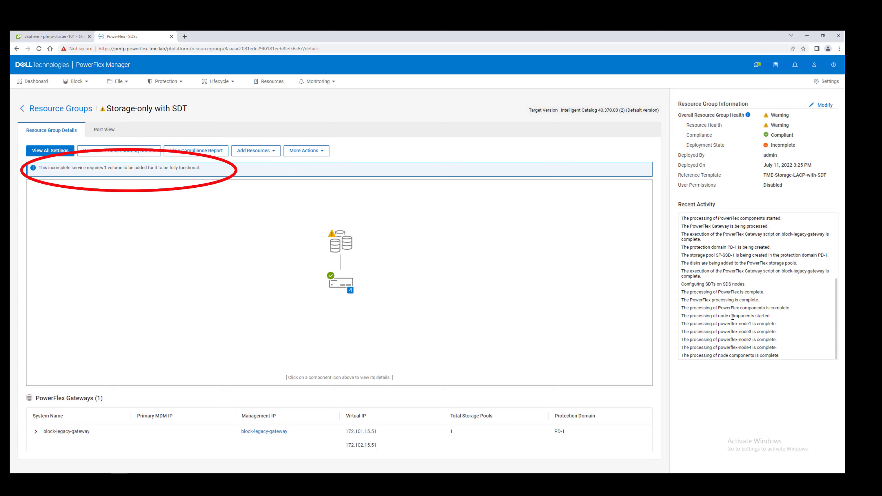
Add a new thin volume, new-volume-1, in storage pool SP-SSD-1 to the resource group
left_click(256, 150)
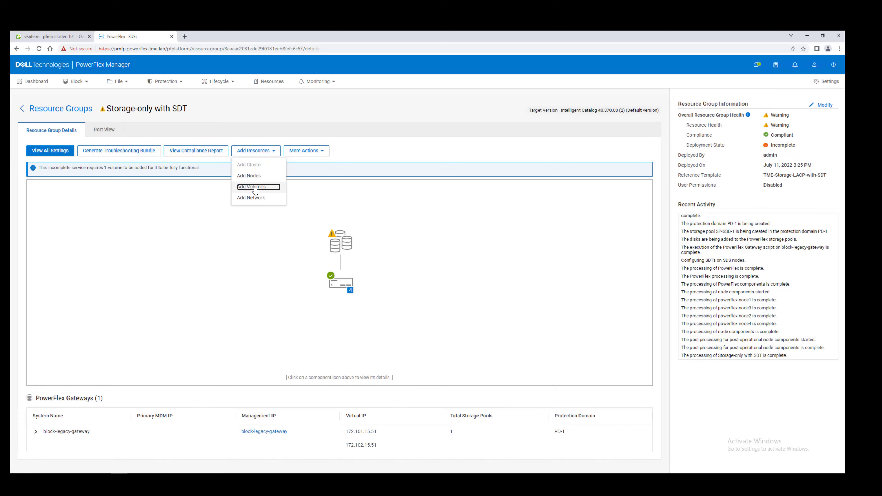
left_click(256, 187)
left_click(729, 308)
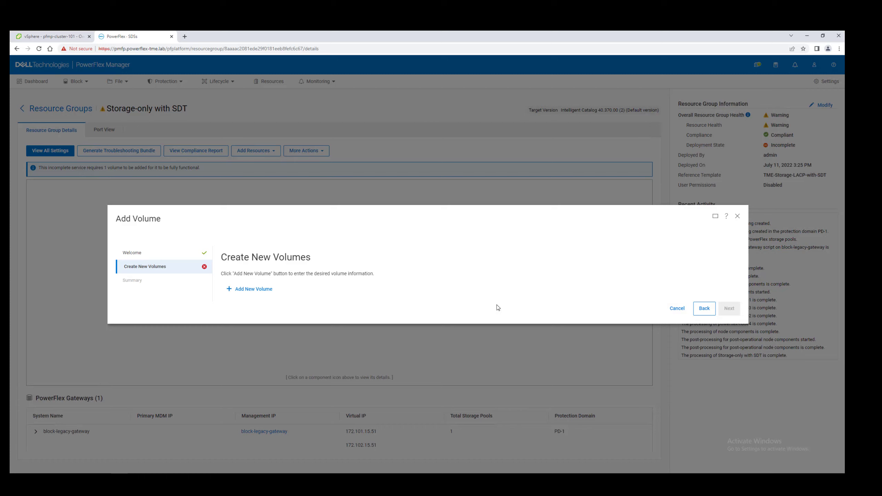
left_click(249, 289)
left_click(490, 274)
left_click(493, 281)
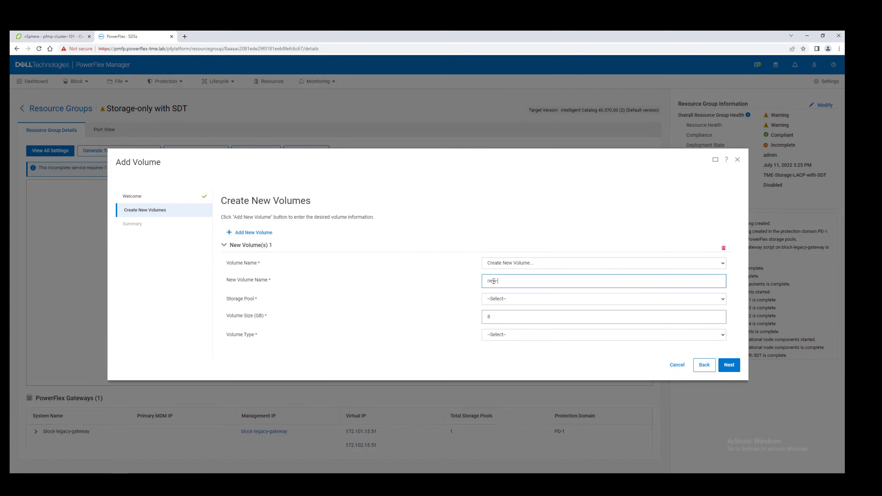
left_click(500, 299)
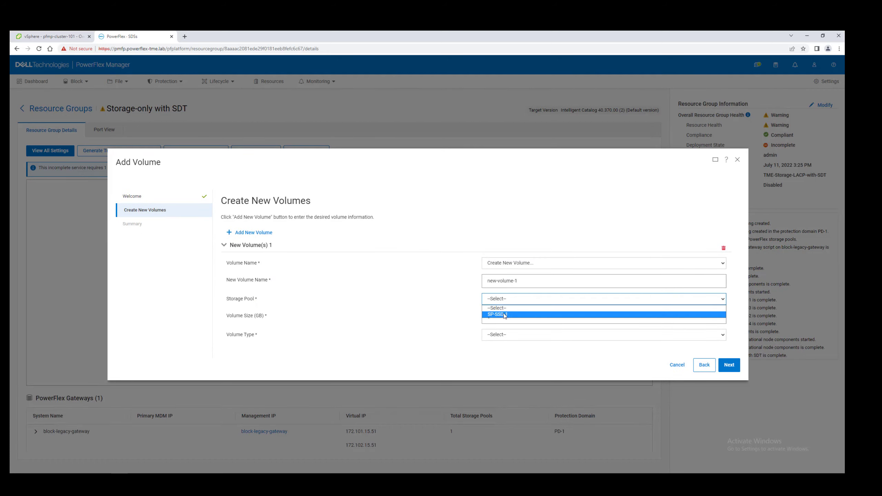
left_click(500, 318)
left_click(500, 334)
left_click(506, 360)
left_click(729, 364)
left_click(733, 349)
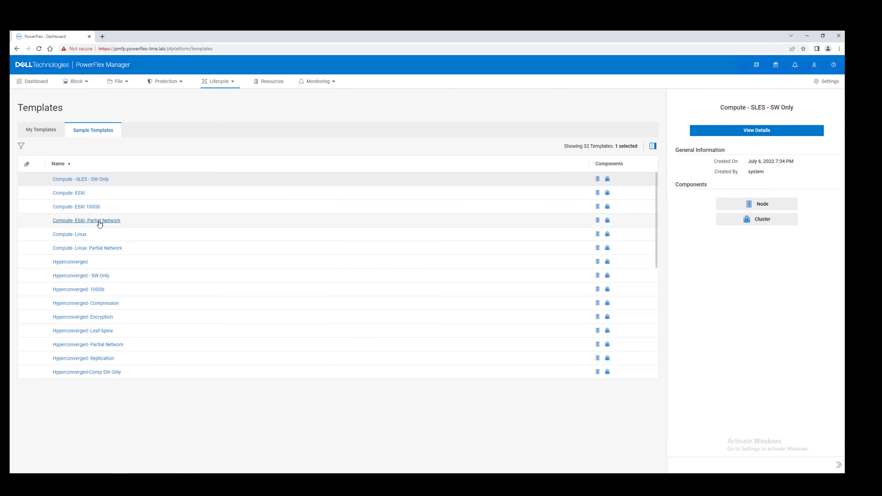
Clone the Compute- Linux sample template as Linux-Compute-SLES15 with a description
left_click(81, 235)
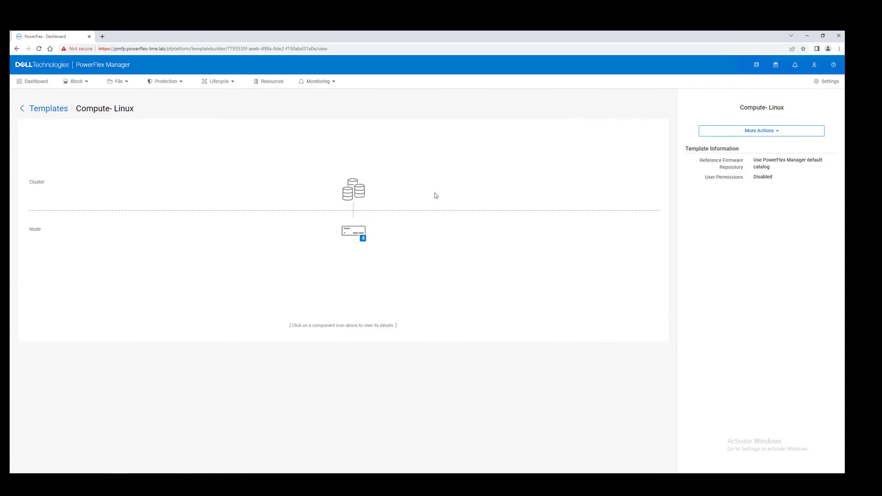
left_click(760, 133)
left_click(714, 159)
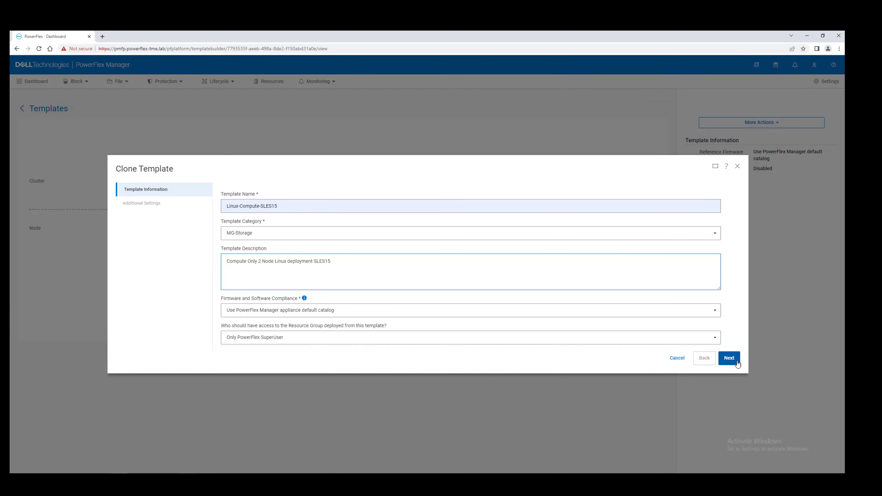
left_click(738, 364)
Map flex-co-mgmt to app-vm-network_private and choose replacement networks for flex-data1–4
left_click(629, 229)
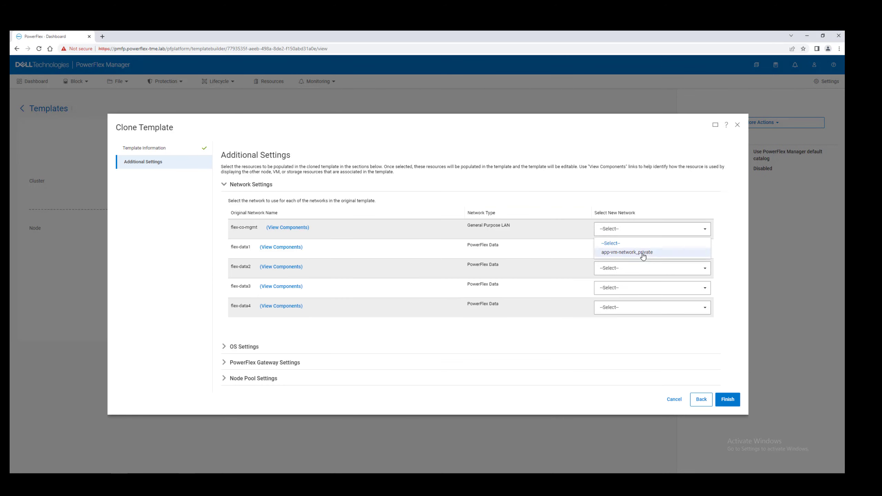
left_click(642, 252)
left_click(571, 271)
left_click(573, 306)
left_click(571, 288)
left_click(571, 335)
left_click(590, 307)
left_click(591, 358)
Use the Linux Root Password credential and SLES 15.3 Image repository for the OS
left_click(226, 347)
left_click(357, 332)
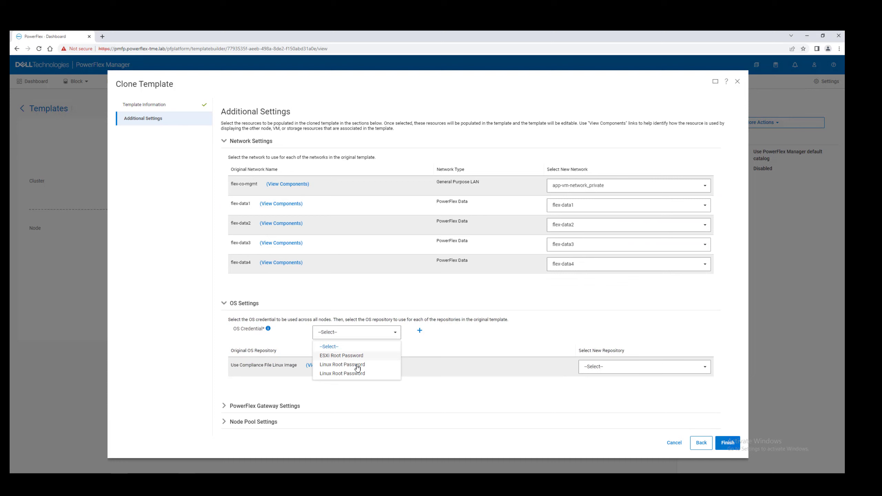
left_click(360, 365)
left_click(650, 367)
left_click(611, 400)
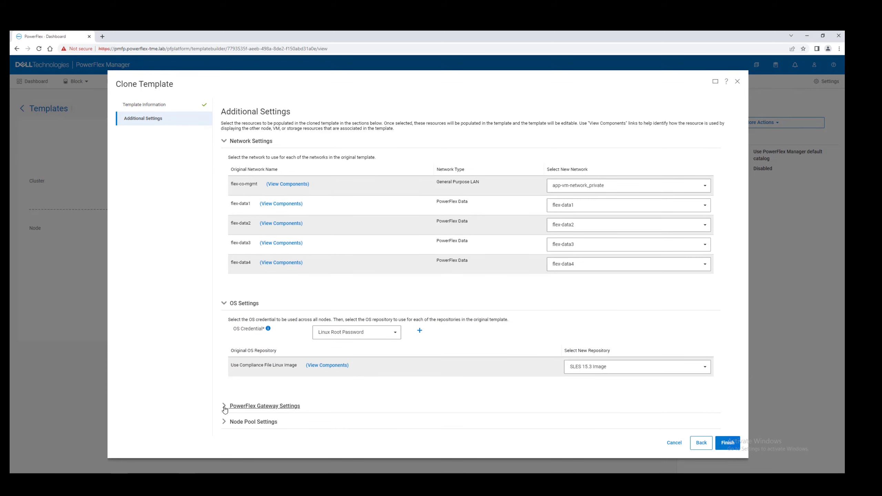
Target block-legacy-gateway, review the node pool, and finish the clone
left_click(224, 406)
scroll(225, 409, "down", 2)
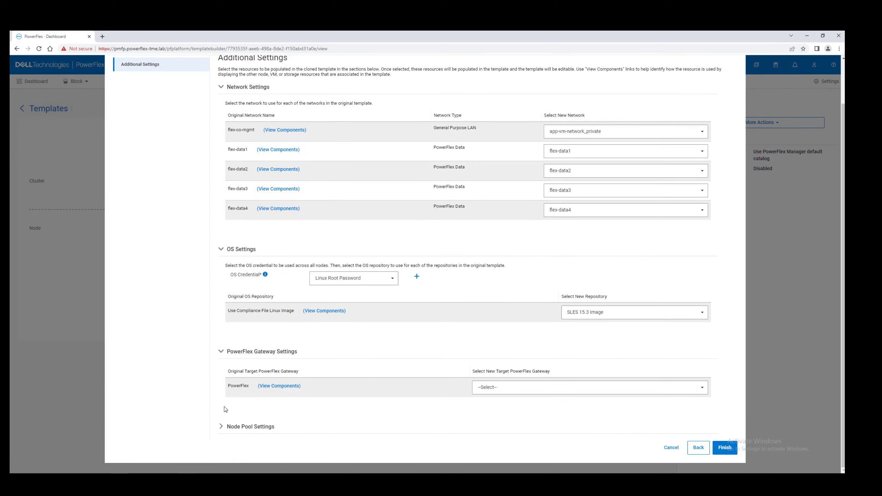
left_click(547, 391)
left_click(496, 412)
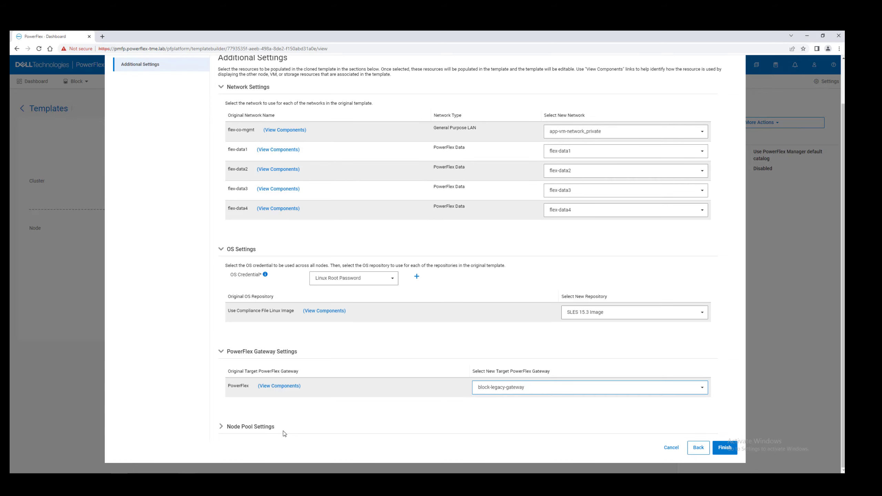
left_click(222, 428)
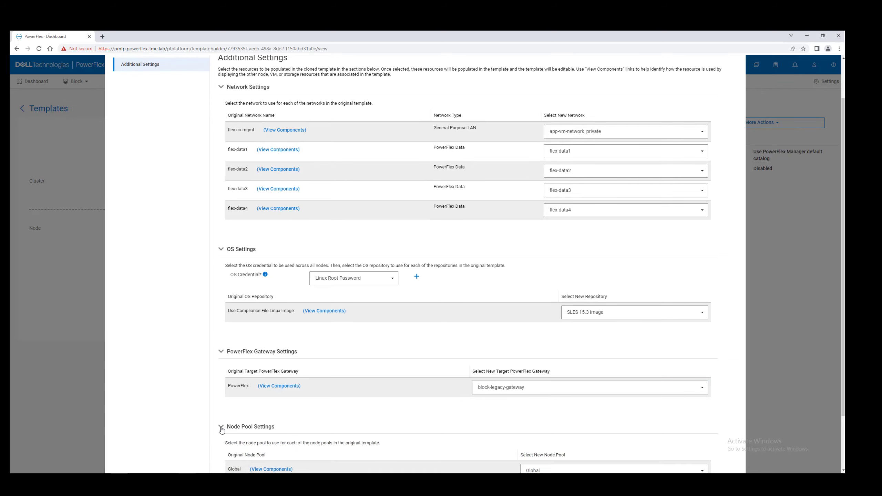
scroll(222, 428, "down", 2)
left_click(731, 452)
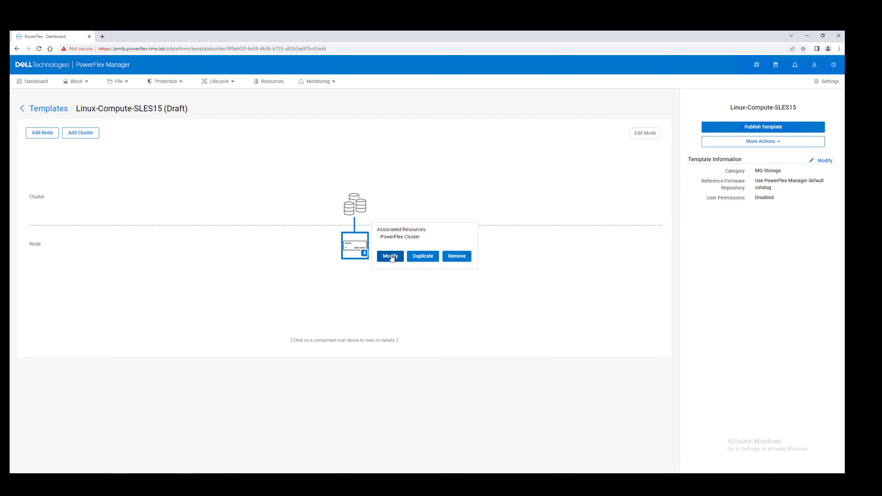
Set the compute node to 2 instances
left_click(391, 257)
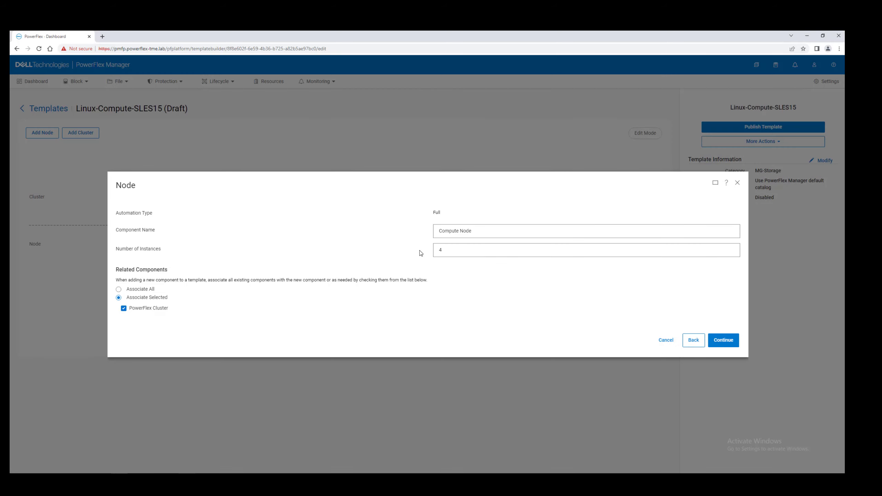
double_click(439, 250)
type("2")
left_click(722, 340)
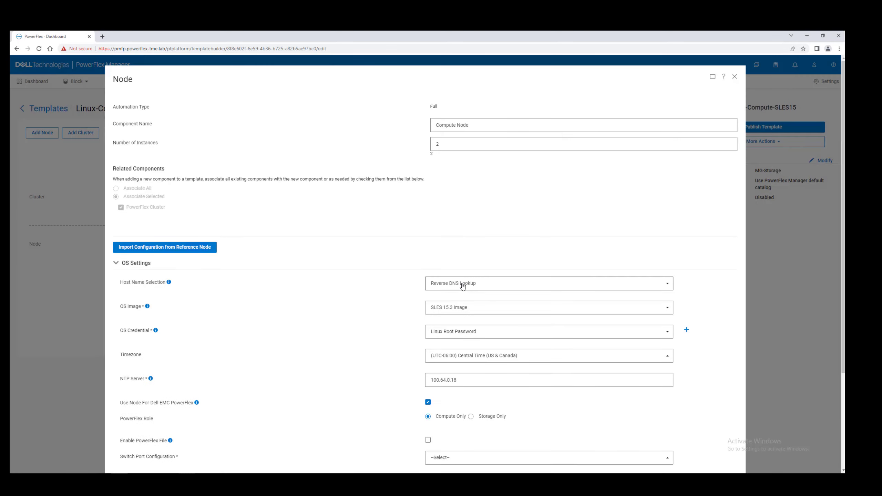
Auto-generate host names prefixed 'compute-' and change the NTP server address to 172.93
left_click(459, 283)
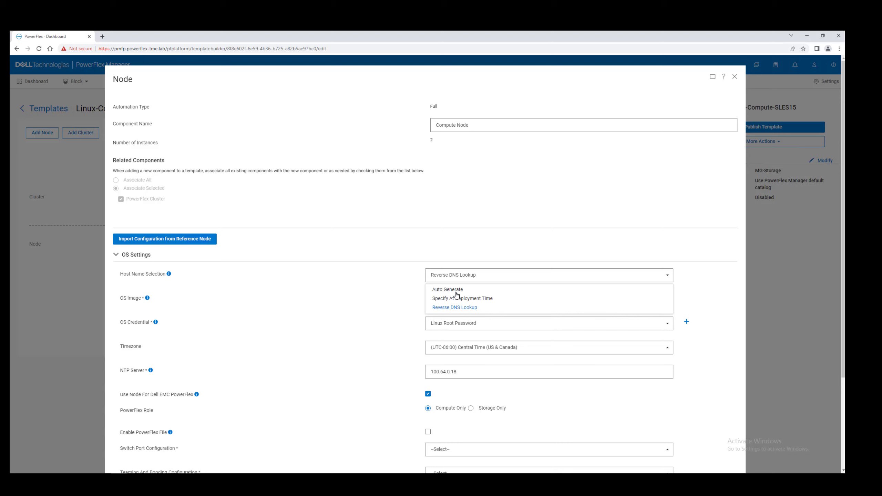
left_click(456, 292)
type("compute-node${num")
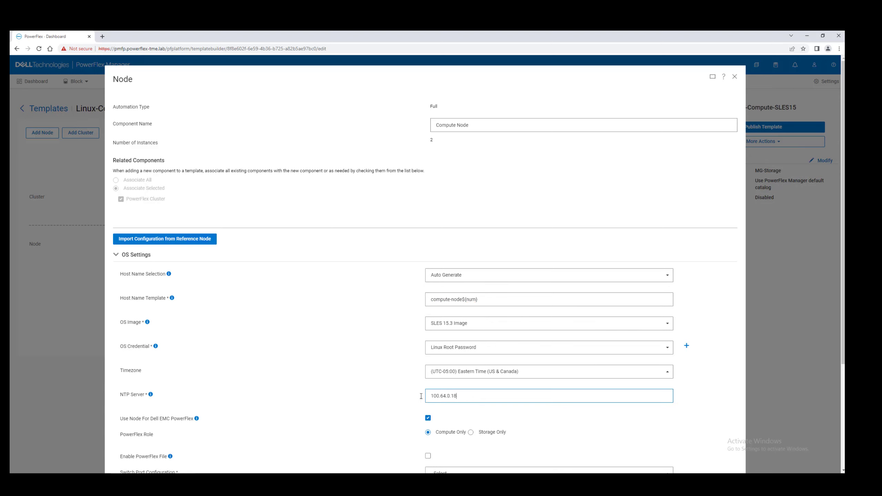
left_click_drag(459, 396, 421, 398)
type("172.93.15.22")
Use Port Channel (LACP enabled) switch ports with Mode 4 (IEEE 802.3ad policy) bonding
scroll(421, 398, "down", 3)
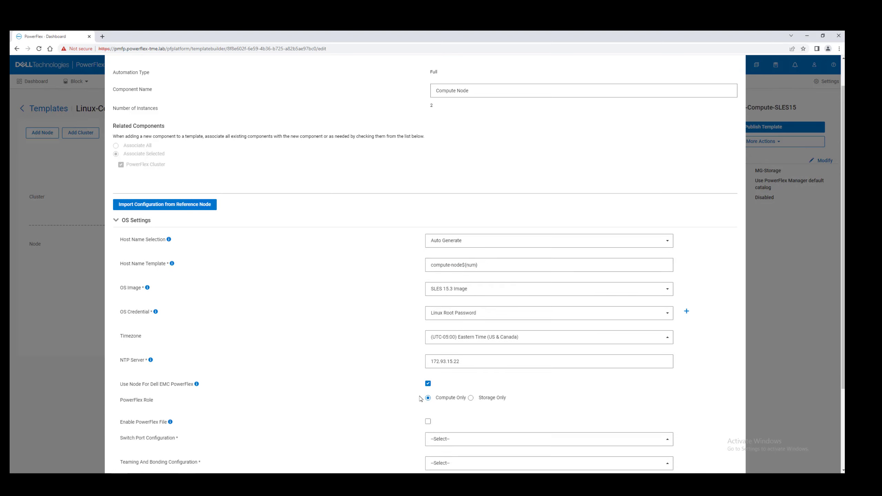
scroll(421, 399, "down", 1)
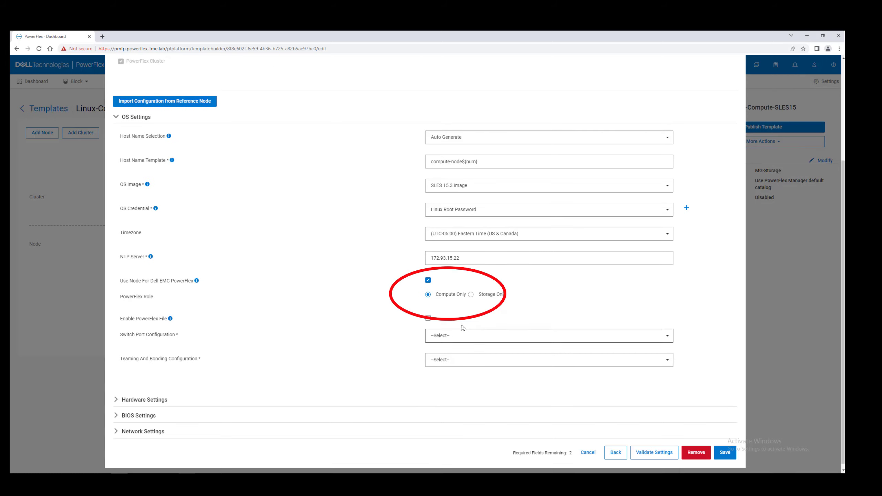
left_click(449, 337)
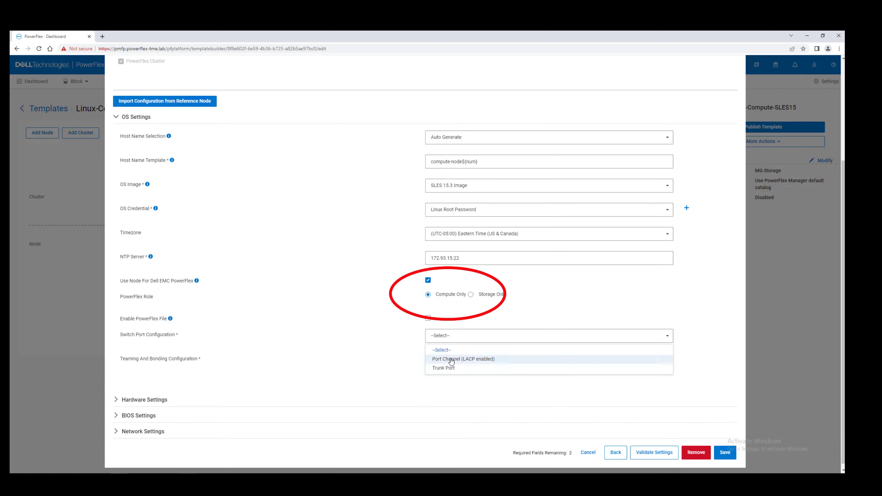
left_click(448, 361)
left_click(451, 361)
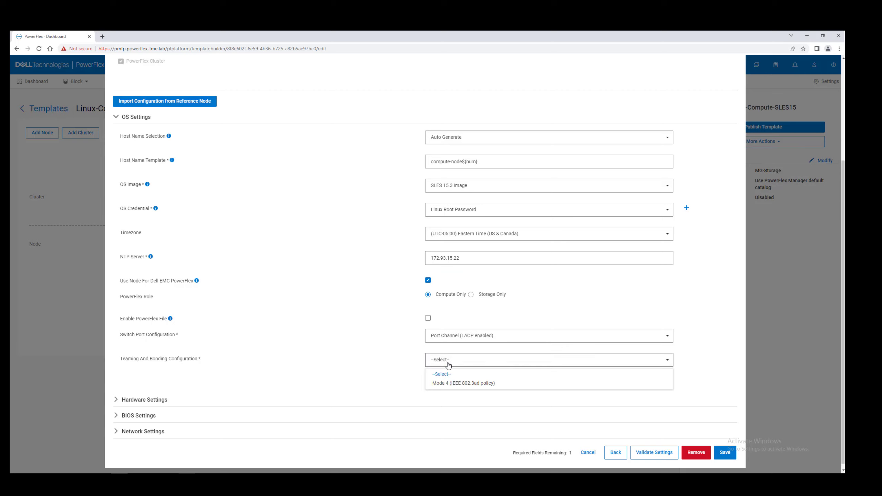
left_click(441, 384)
scroll(185, 391, "down", 1)
Expand the Hardware, BIOS and Network Settings sections of the compute node
left_click(185, 392)
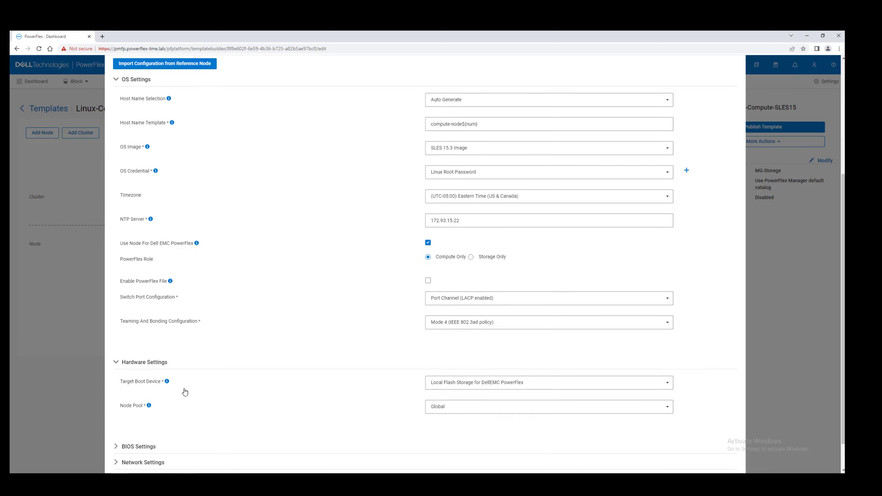
scroll(185, 391, "down", 1)
left_click(139, 416)
scroll(250, 384, "down", 5)
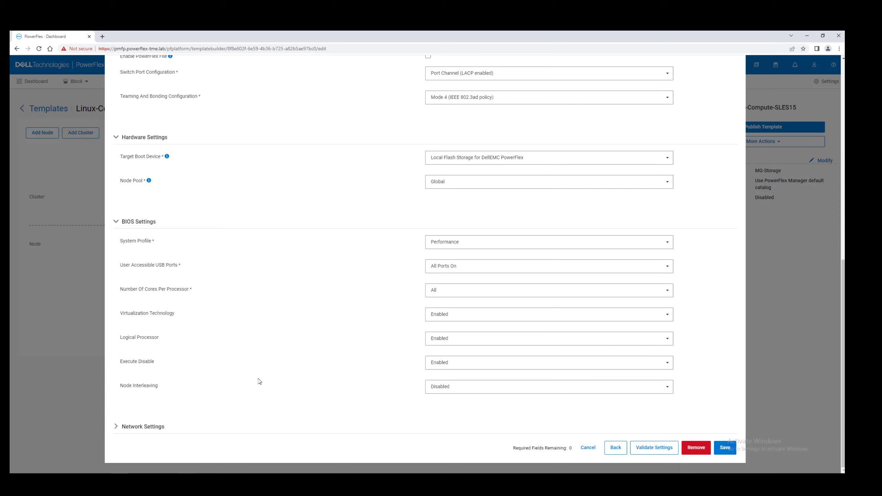
left_click(131, 430)
Review the networks on Port 1 and Port 2, then save the compute node settings
scroll(274, 393, "down", 1)
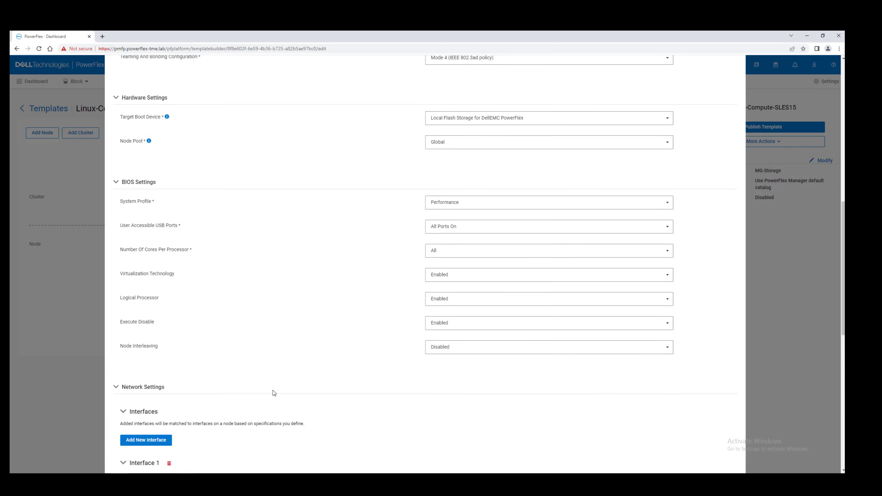
scroll(273, 393, "down", 9)
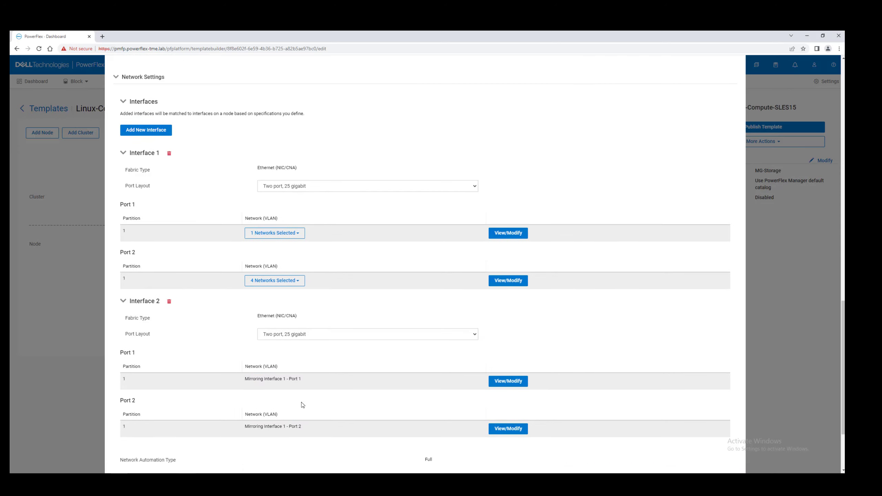
left_click(298, 234)
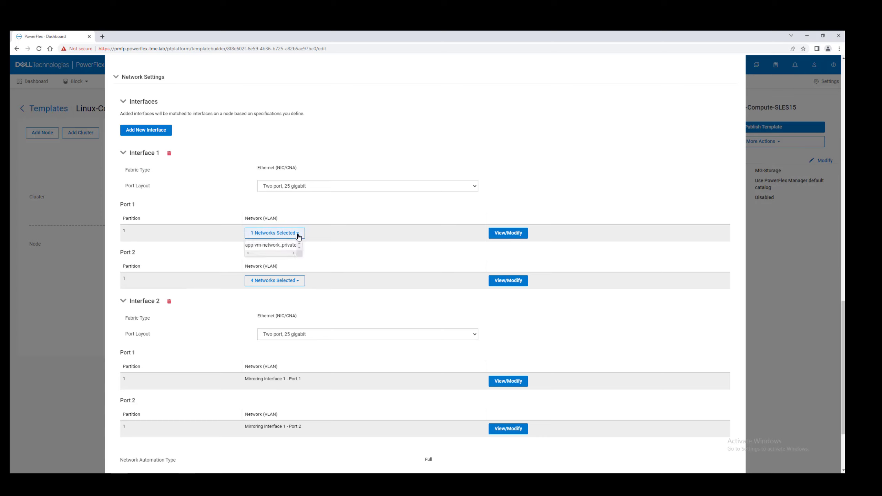
left_click(298, 282)
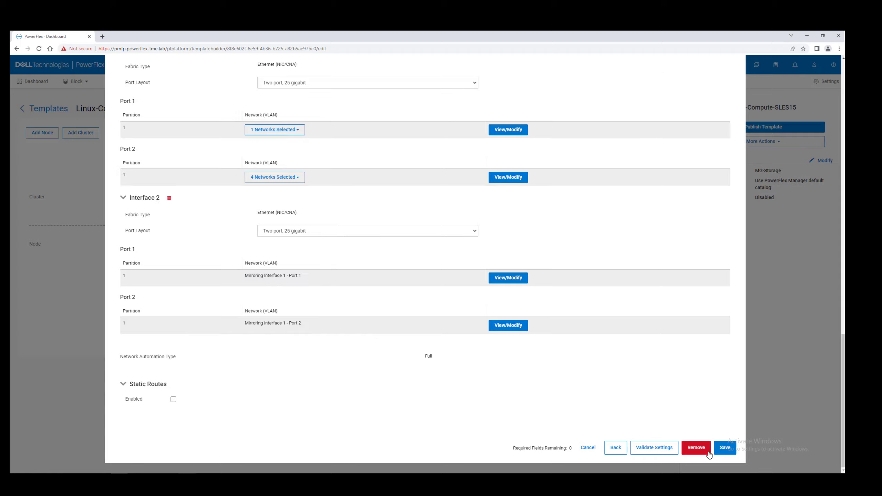
left_click(725, 448)
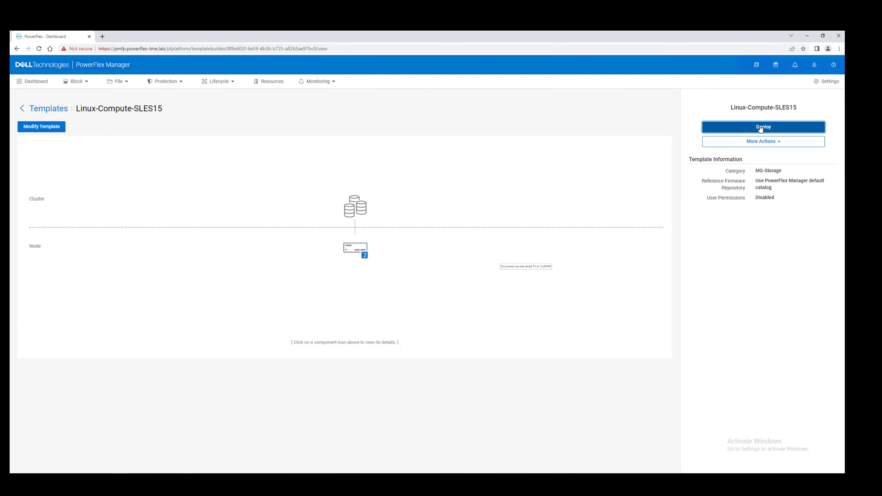
Deploy the Linux-Compute-SLES15 resource group now with default deployment settings and confirm
left_click(760, 127)
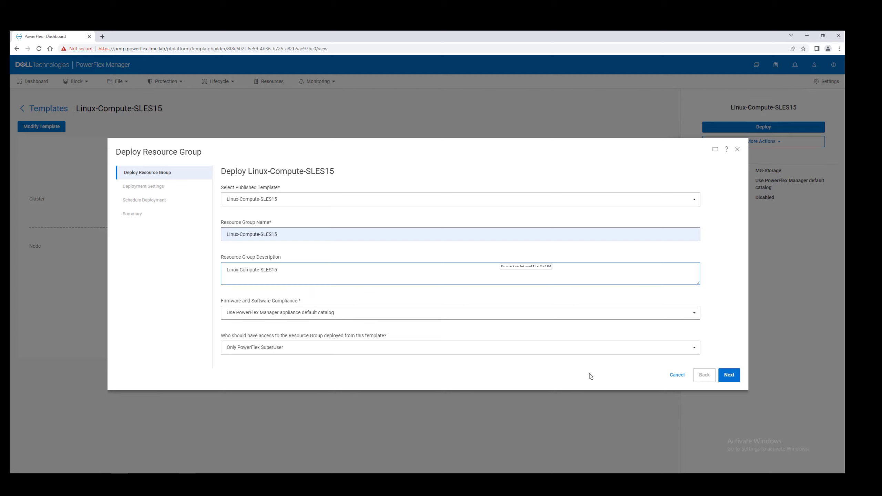
left_click(729, 374)
scroll(375, 399, "down", 2)
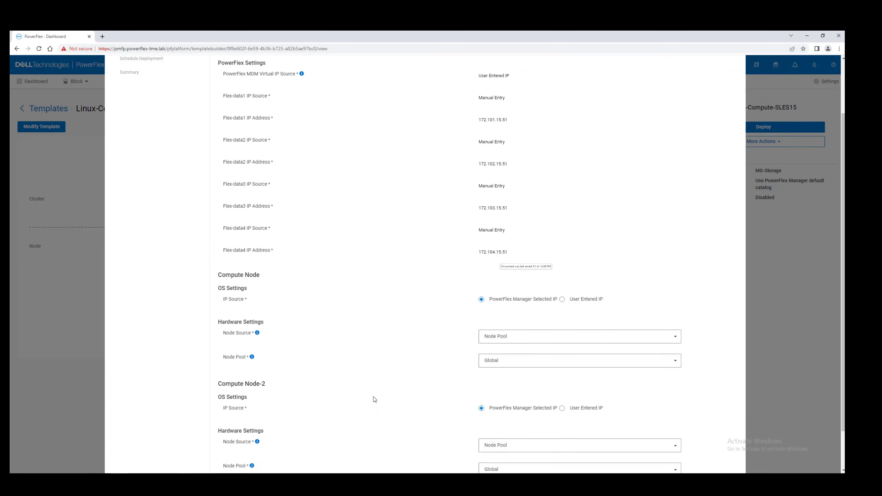
scroll(374, 400, "down", 1)
left_click(729, 450)
left_click(729, 305)
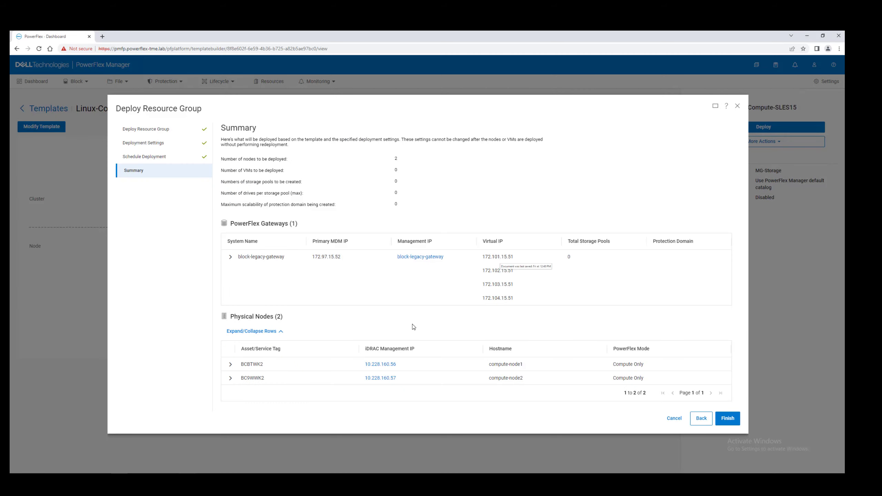
left_click(728, 418)
left_click(478, 284)
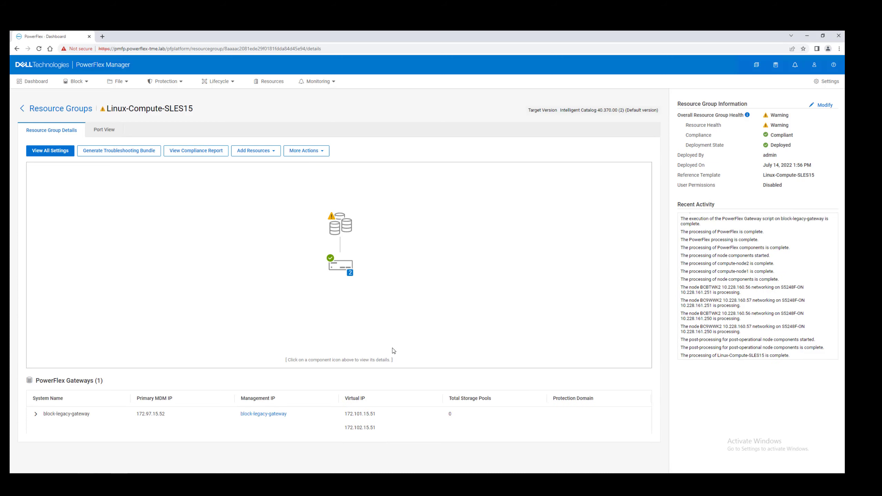
Review the two SDC compute hosts under Block > Hosts, then open the Block > Volumes list
left_click(76, 83)
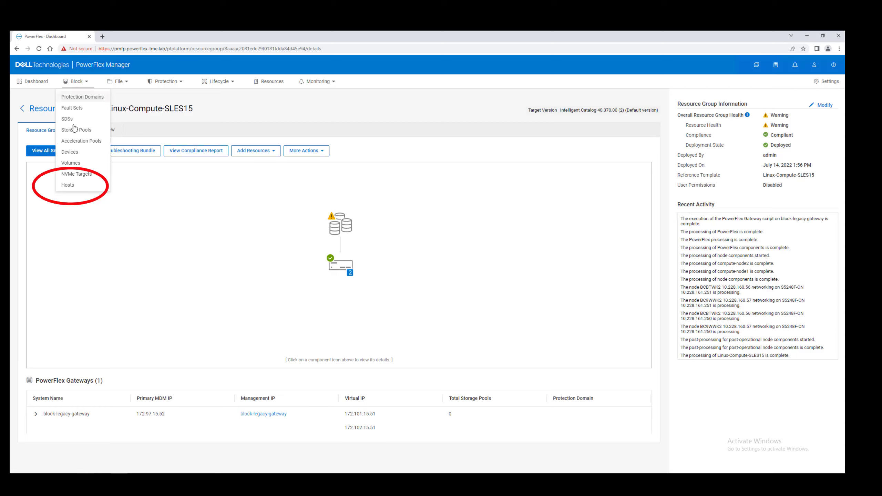
left_click(69, 185)
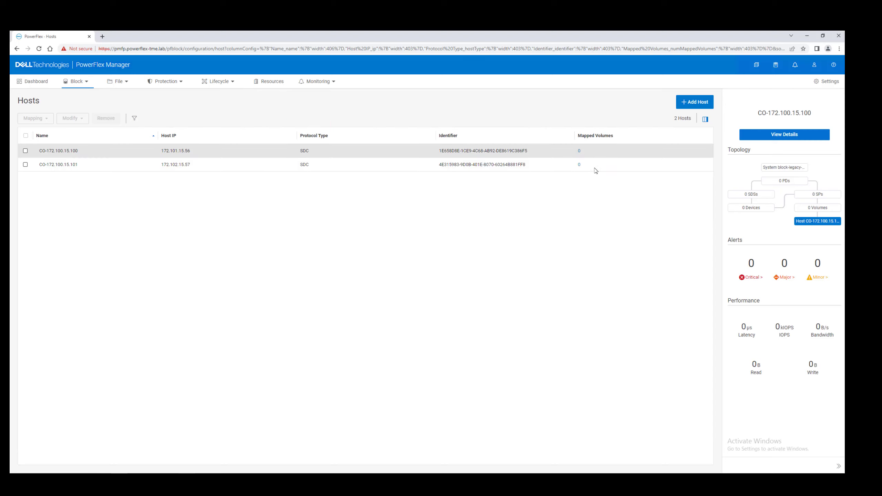
left_click(86, 82)
left_click(73, 163)
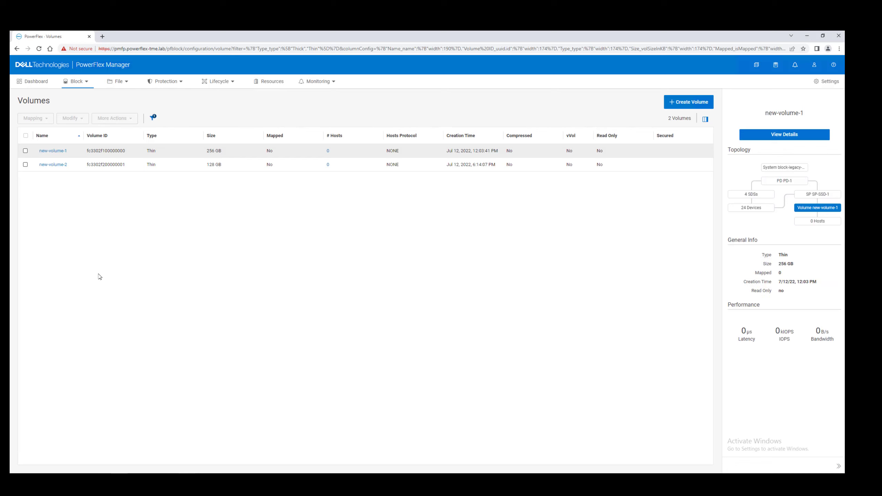
Map new-volume-1 to the first SDC compute host
left_click(26, 150)
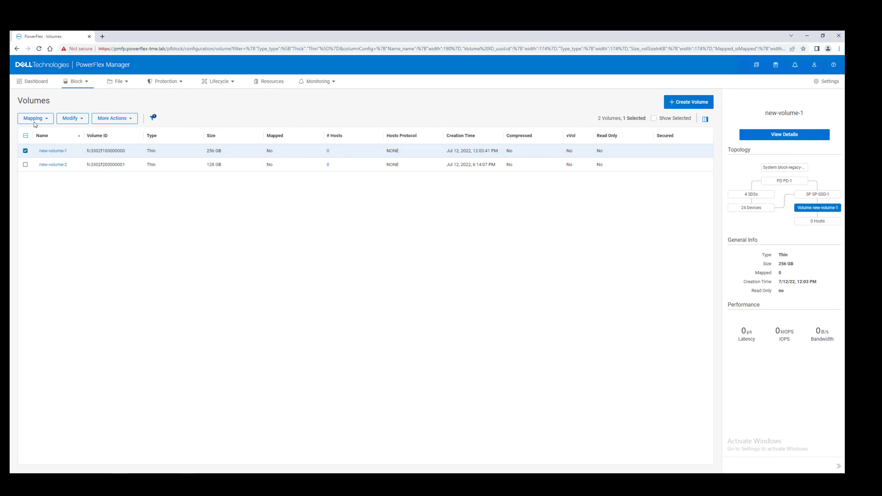
left_click(35, 119)
left_click(34, 132)
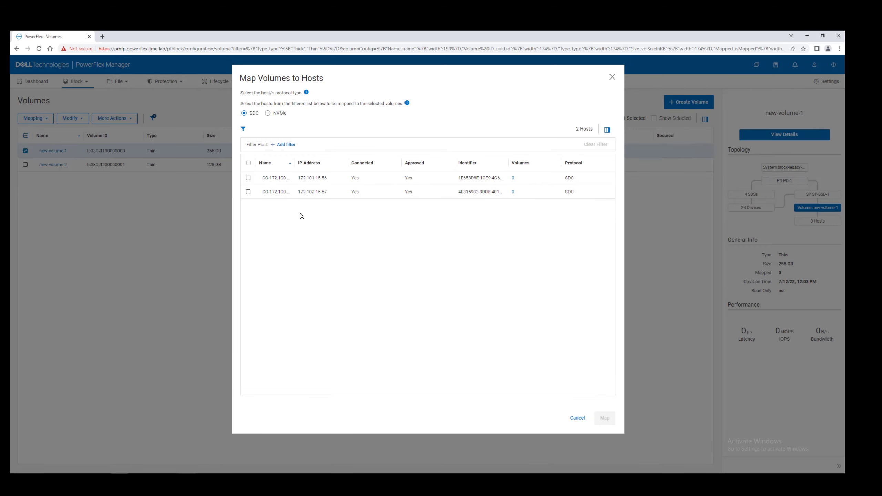
left_click(249, 177)
left_click(605, 418)
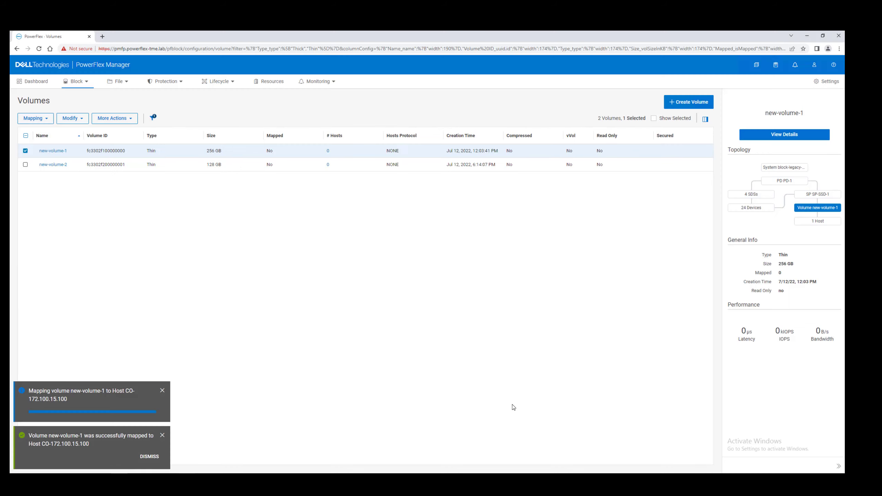
left_click(148, 456)
Map new-volume-2 to the second SDC compute host
left_click(25, 165)
left_click(25, 151)
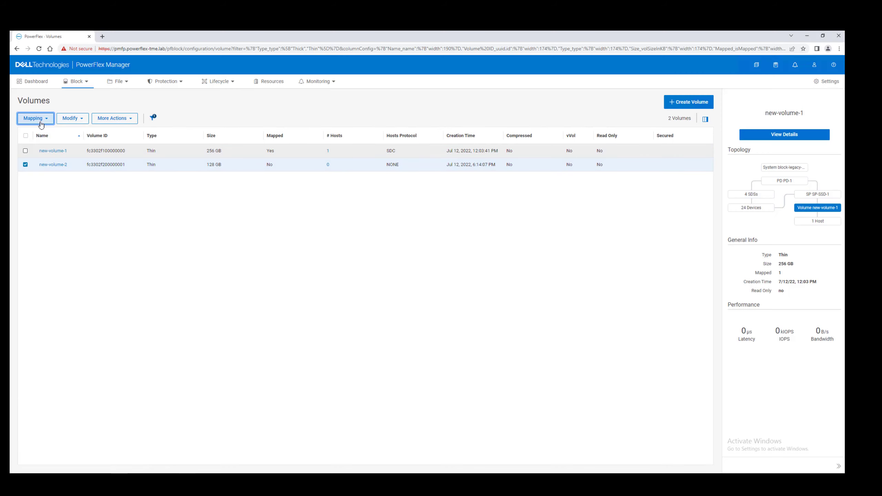
left_click(35, 118)
left_click(34, 131)
left_click(248, 192)
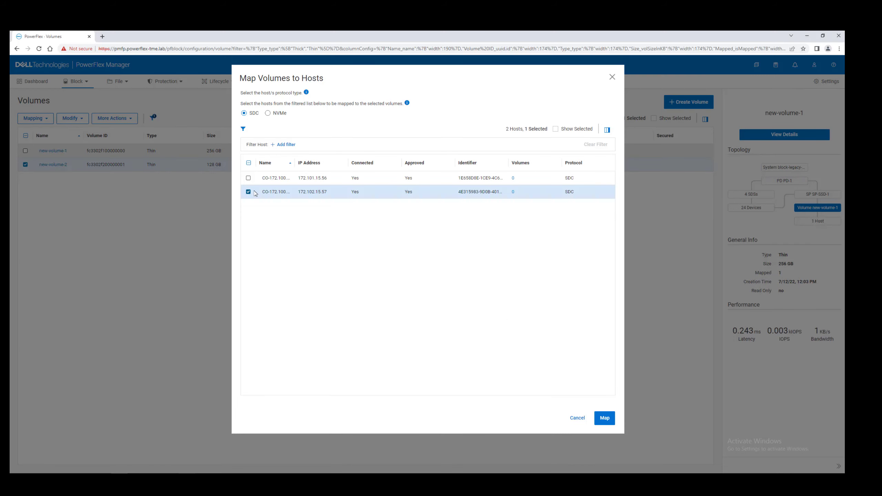
left_click(605, 419)
left_click(155, 457)
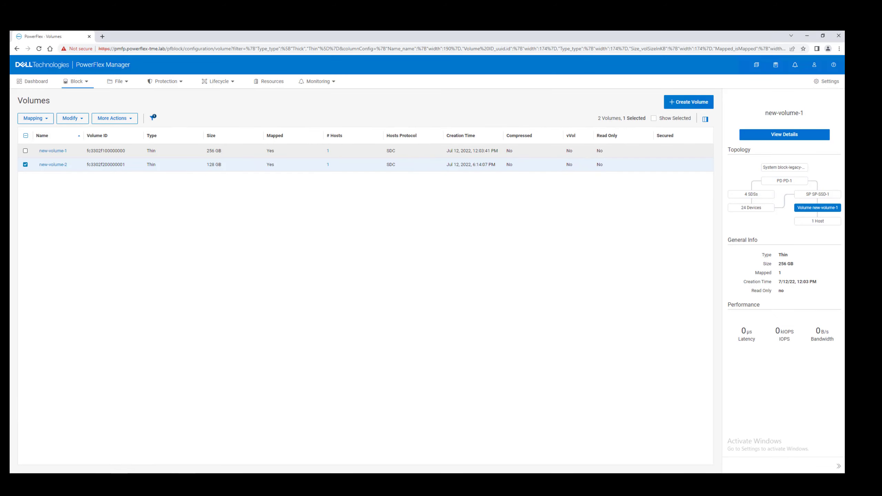
In mRemoteNG, run lsblk over SSH on CO Cluster Node1 to confirm the 256G scinia disk
key("alt+Tab")
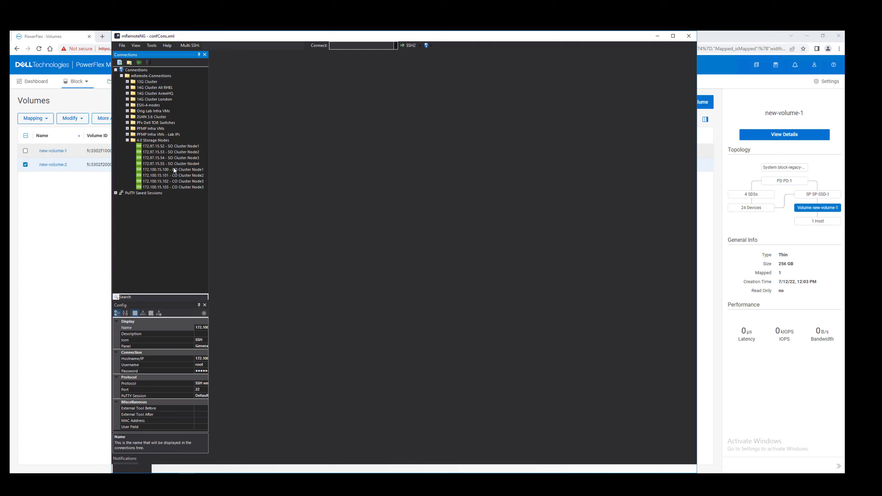
double_click(175, 171)
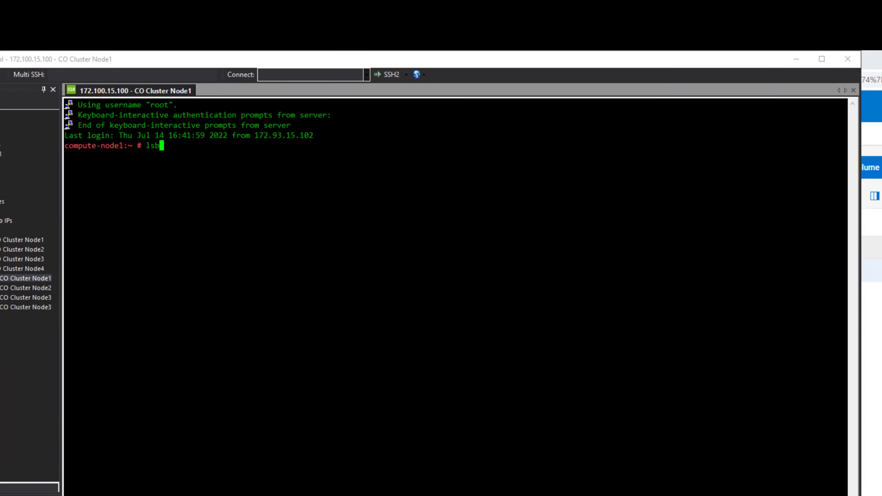
type("lsblk")
key("Return")
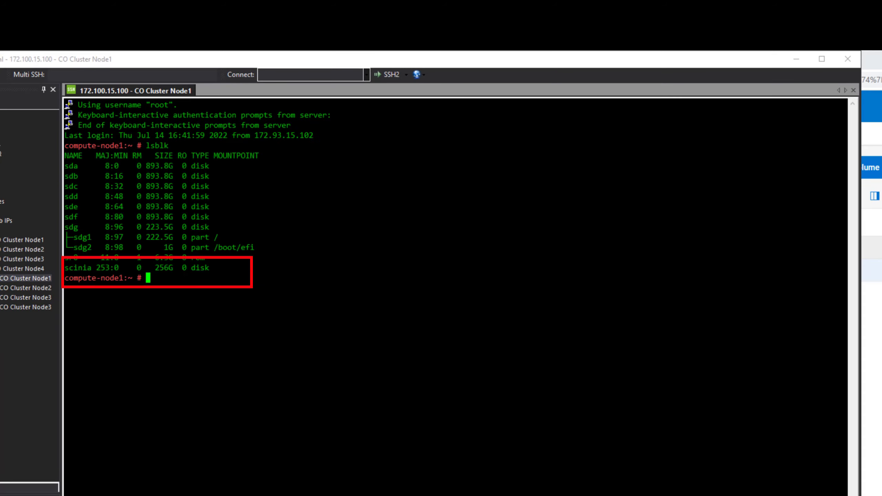
key("alt+Tab")
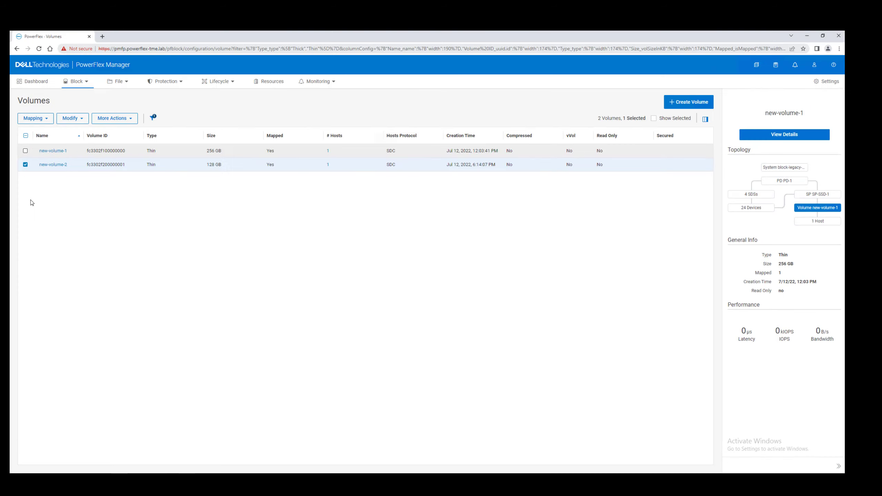
Open the Linux-Compute-SLES15 resource group's details from Lifecycle > Resource Groups
left_click(209, 81)
left_click(208, 97)
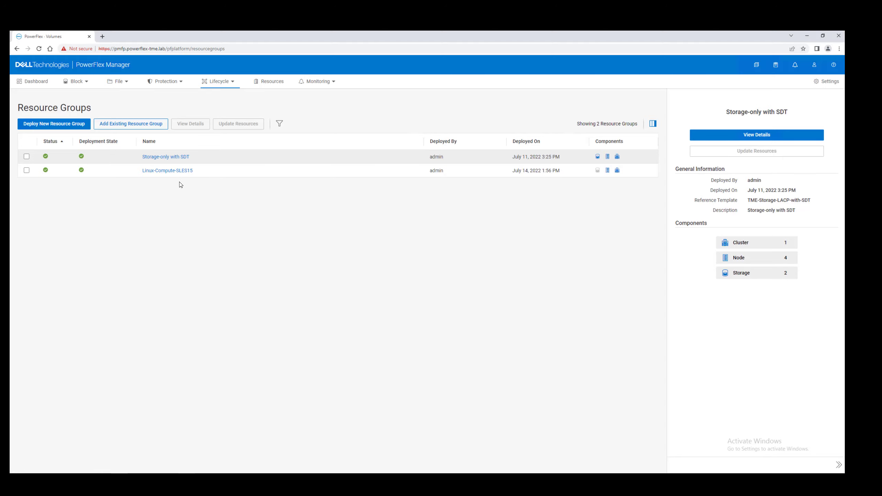
left_click(175, 170)
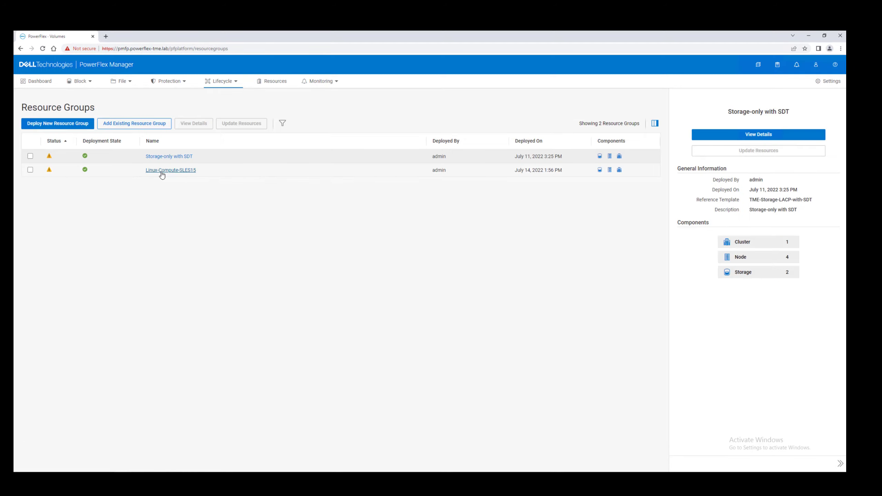
left_click(162, 171)
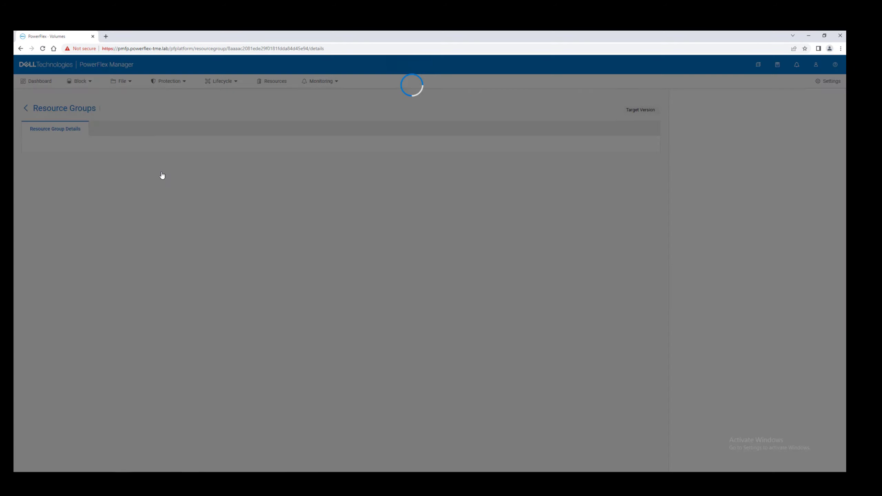